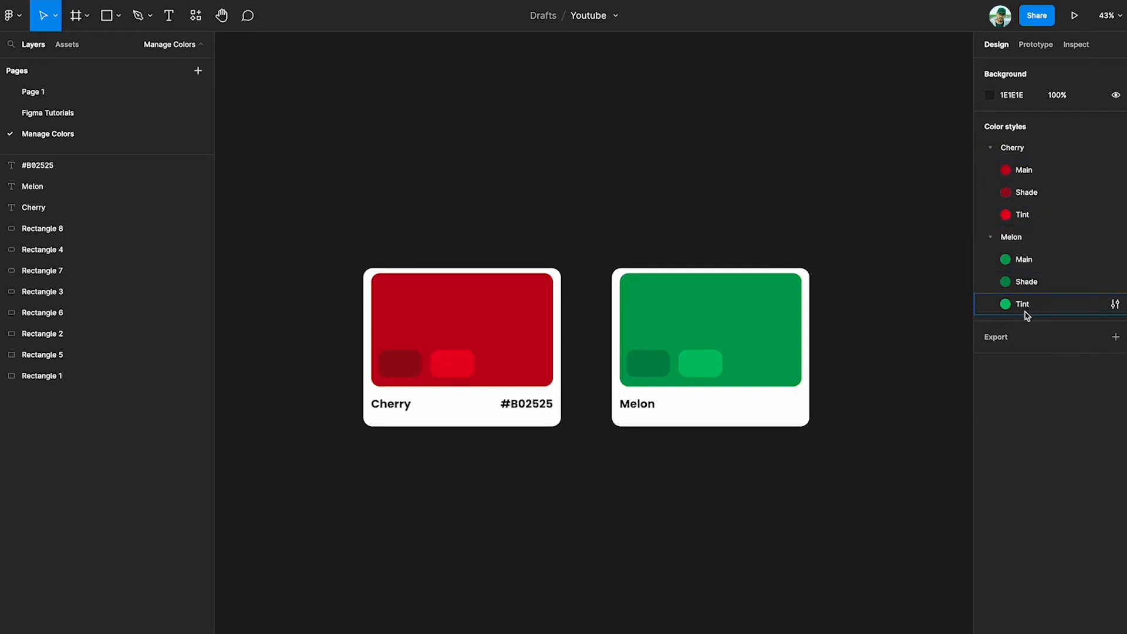
# Draw a rectangle about 887 × 238 in the empty canvas area below the Cherry and Melon cards
pyautogui.scroll(-3, 737, 445)
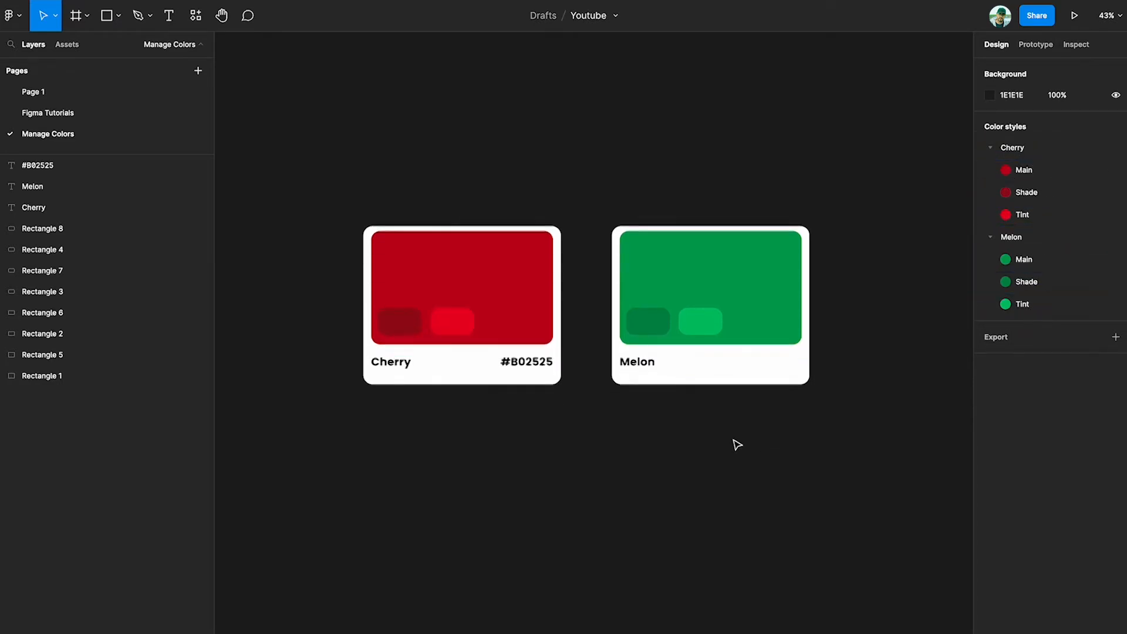
pyautogui.click(118, 16)
pyautogui.click(114, 48)
pyautogui.moveTo(326, 453); pyautogui.dragTo(581, 523)
# Add a text box about 748 × 144 inside the gray rectangle containing "asdadadadad"
pyautogui.press('t')
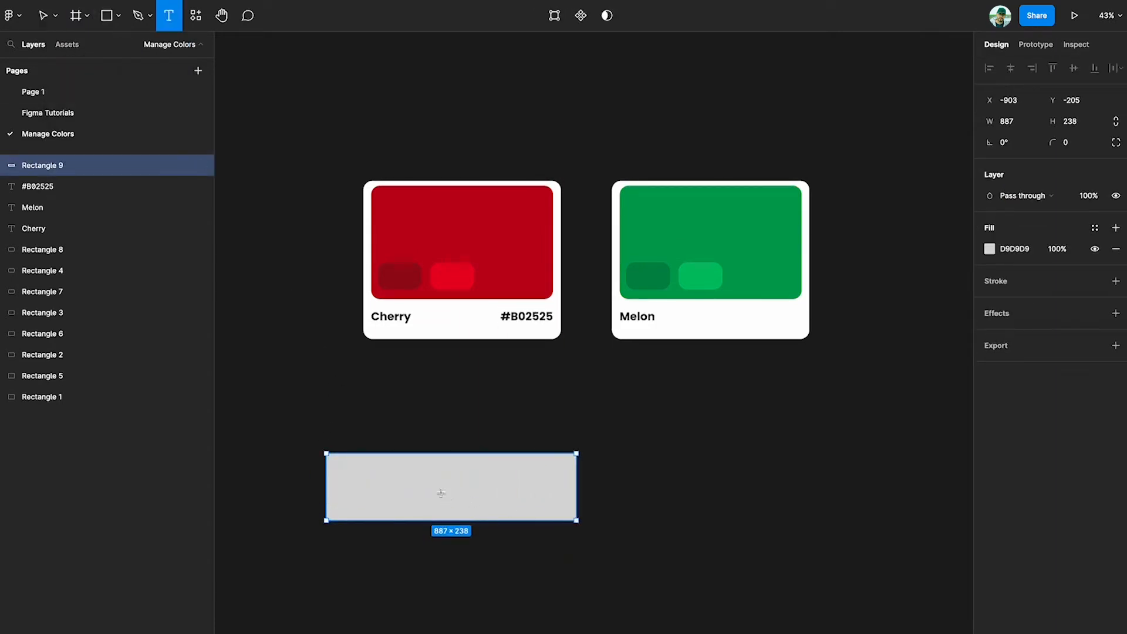
pyautogui.moveTo(351, 470); pyautogui.dragTo(561, 510)
pyautogui.write('asdadadadad')
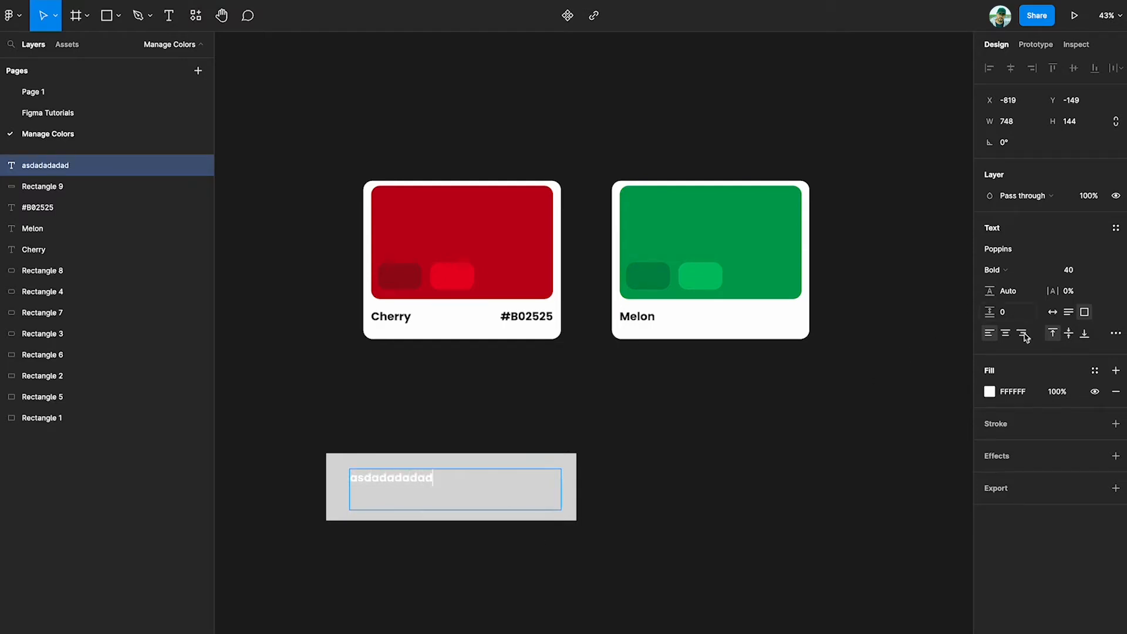
# Change the fill of the text inside the gray rectangle to black (000000)
pyautogui.click(990, 392)
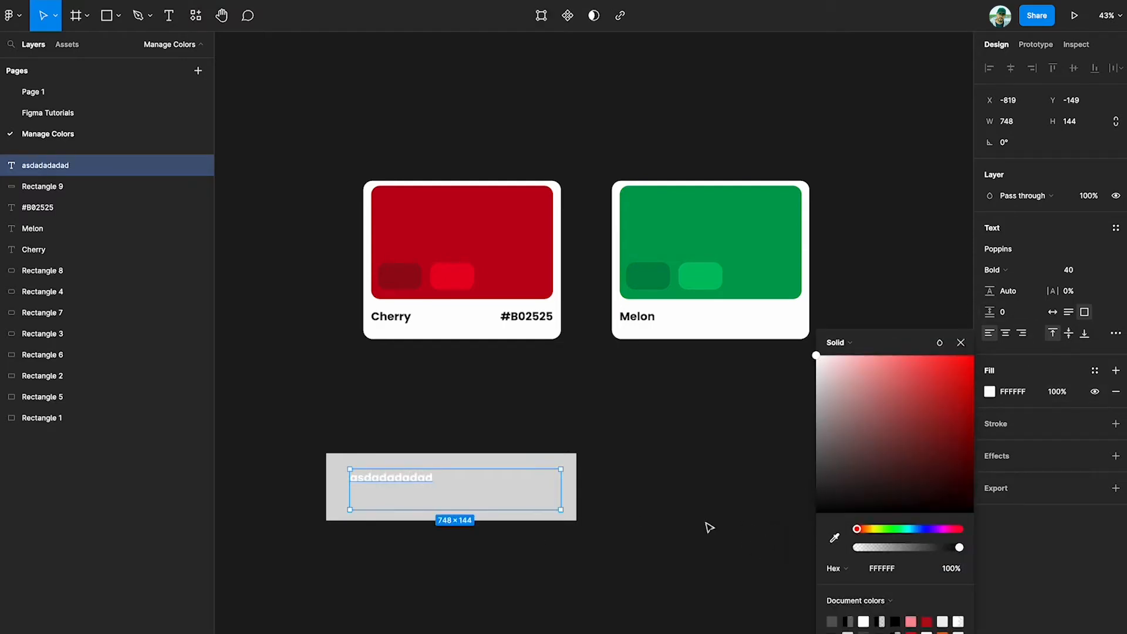
pyautogui.click(652, 527)
pyautogui.click(428, 480)
pyautogui.click(990, 392)
pyautogui.moveTo(819, 358); pyautogui.dragTo(780, 554)
pyautogui.click(538, 534)
pyautogui.click(398, 480)
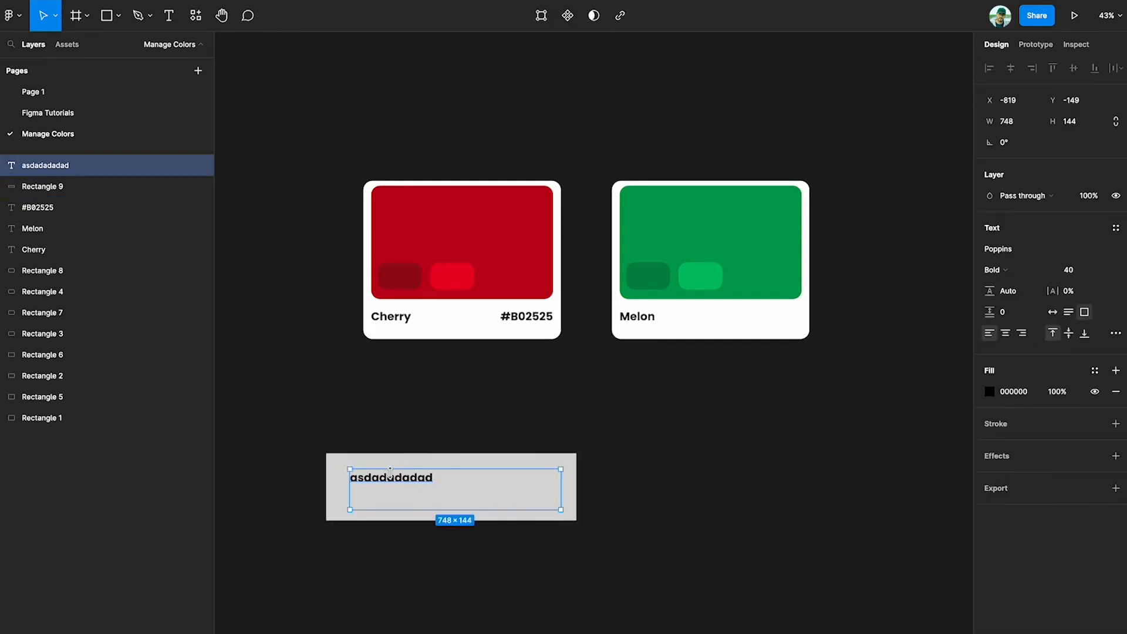
# Center the text horizontally and vertically in its box and replace its content with "Hello!"
pyautogui.click(1006, 334)
pyautogui.click(1069, 334)
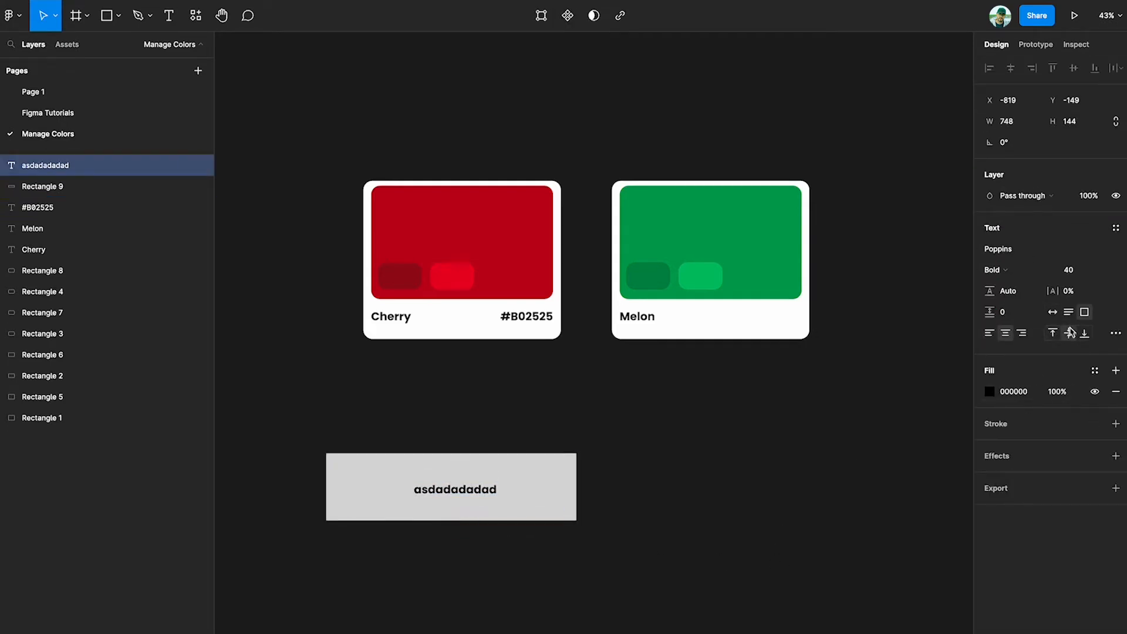
pyautogui.click(668, 493)
pyautogui.doubleClick(469, 489)
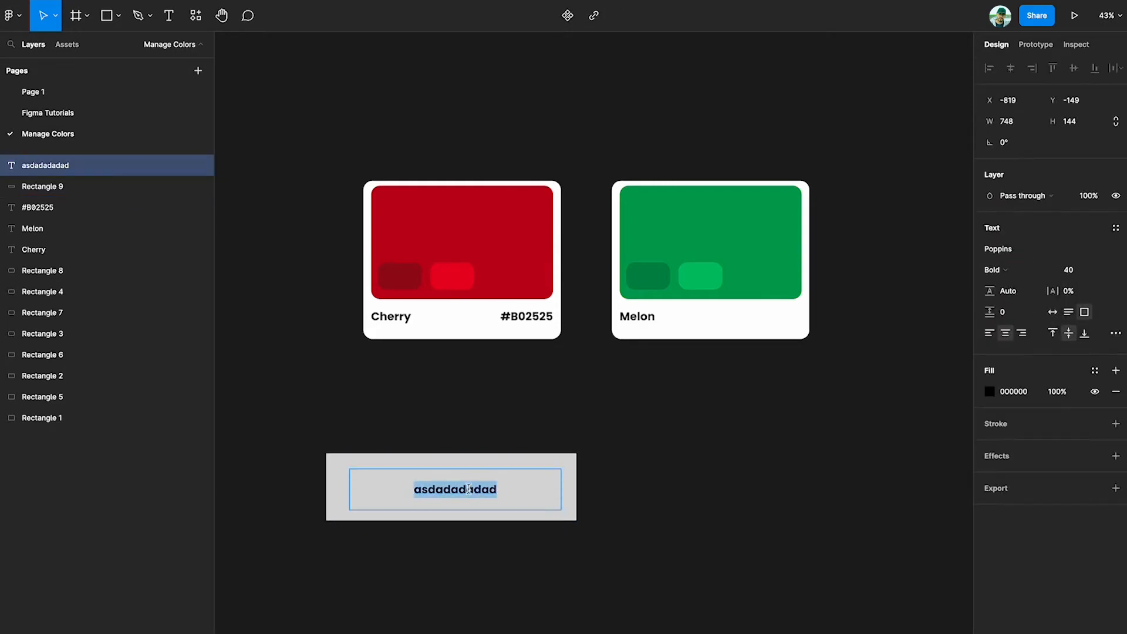
pyautogui.write('Hello')
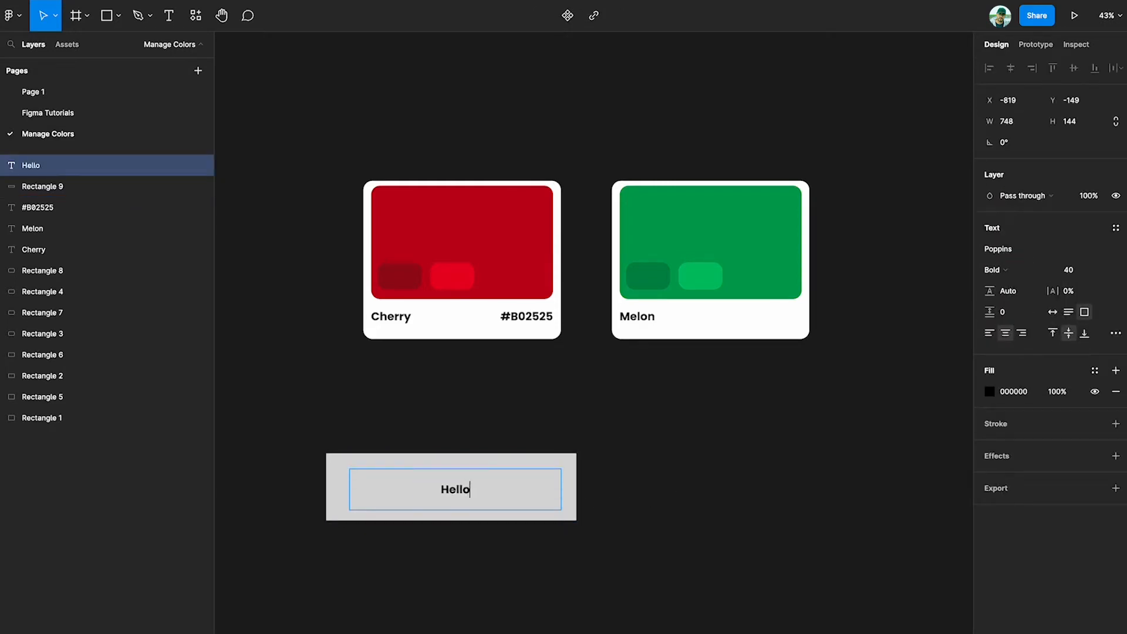
pyautogui.write('!')
pyautogui.click(620, 487)
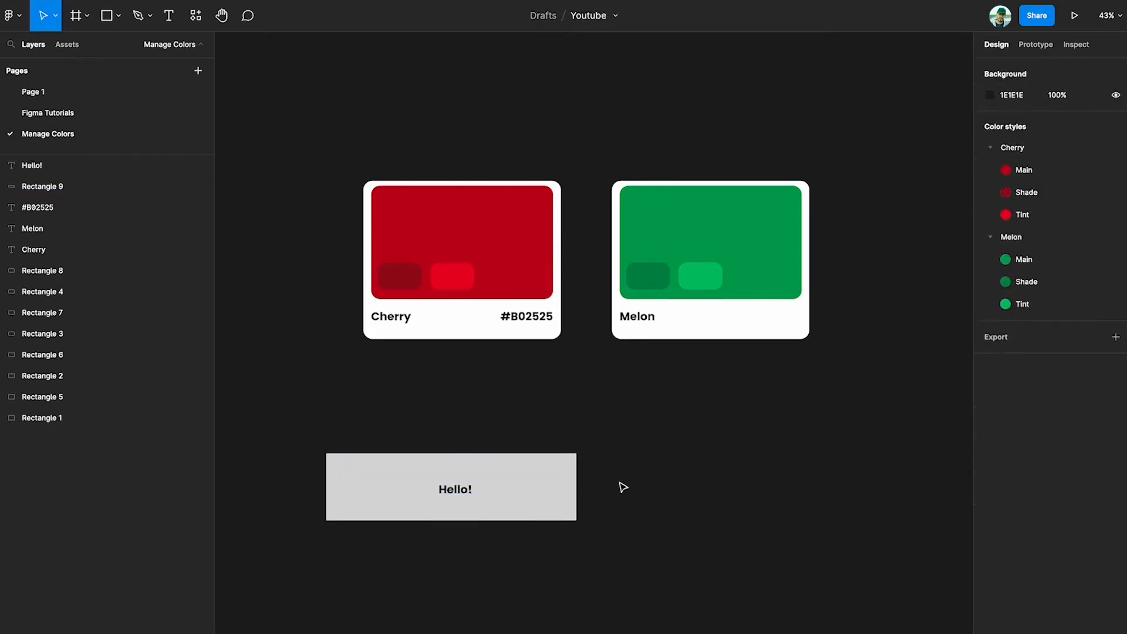
# Delete the gray rectangle together with its "Hello!" text
pyautogui.moveTo(347, 576); pyautogui.dragTo(591, 458)
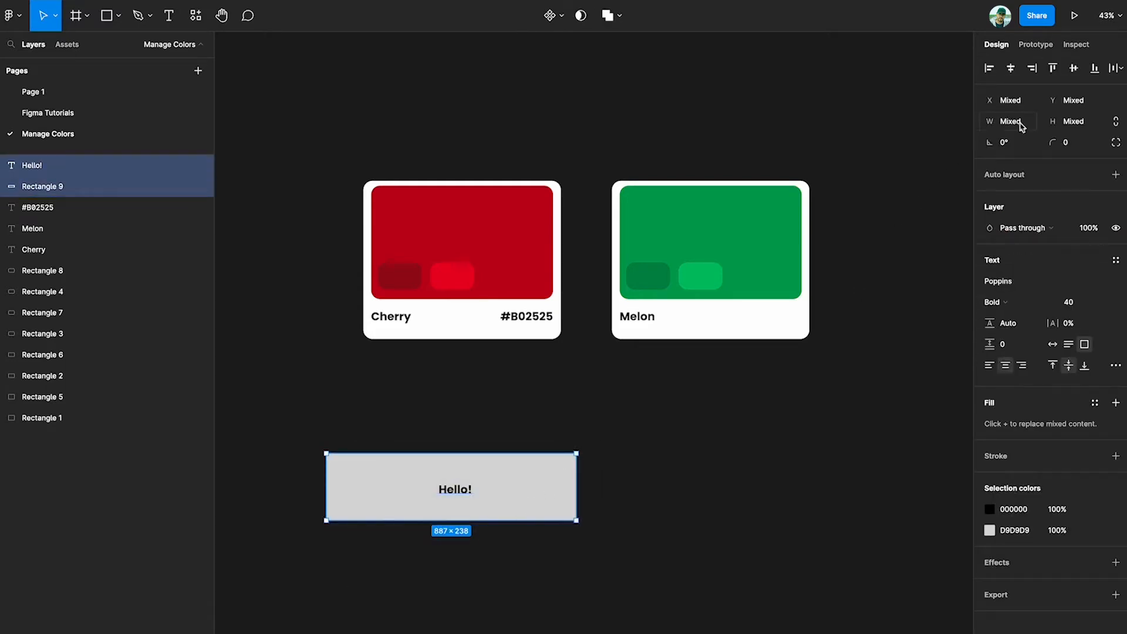
pyautogui.click(915, 227)
pyautogui.click(556, 478)
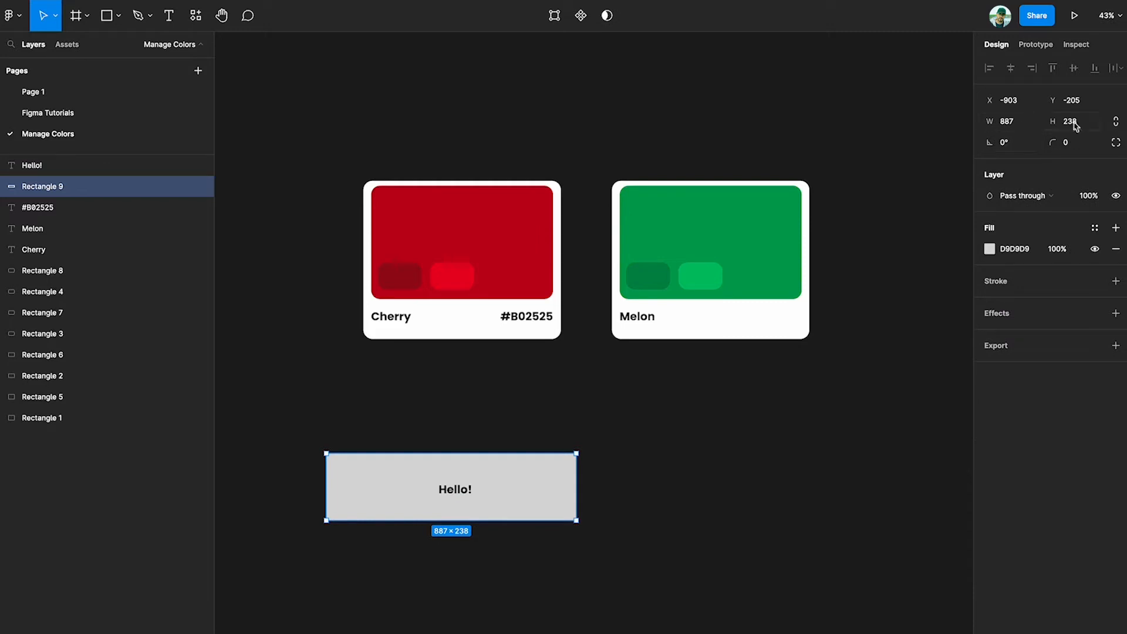
pyautogui.moveTo(697, 531); pyautogui.dragTo(311, 462)
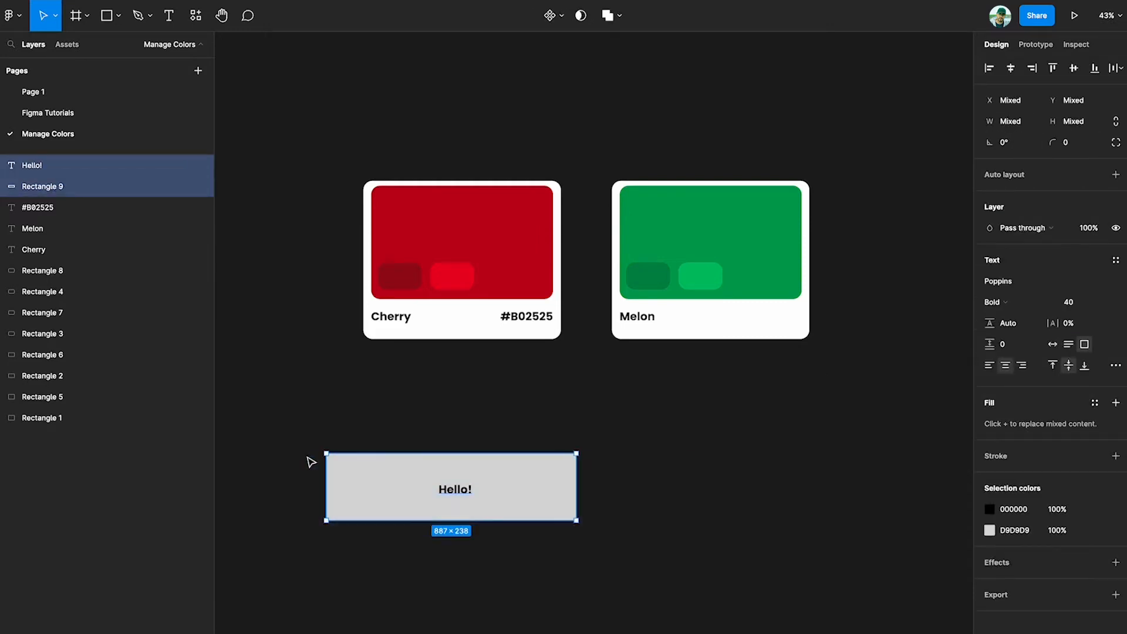
pyautogui.press('Delete')
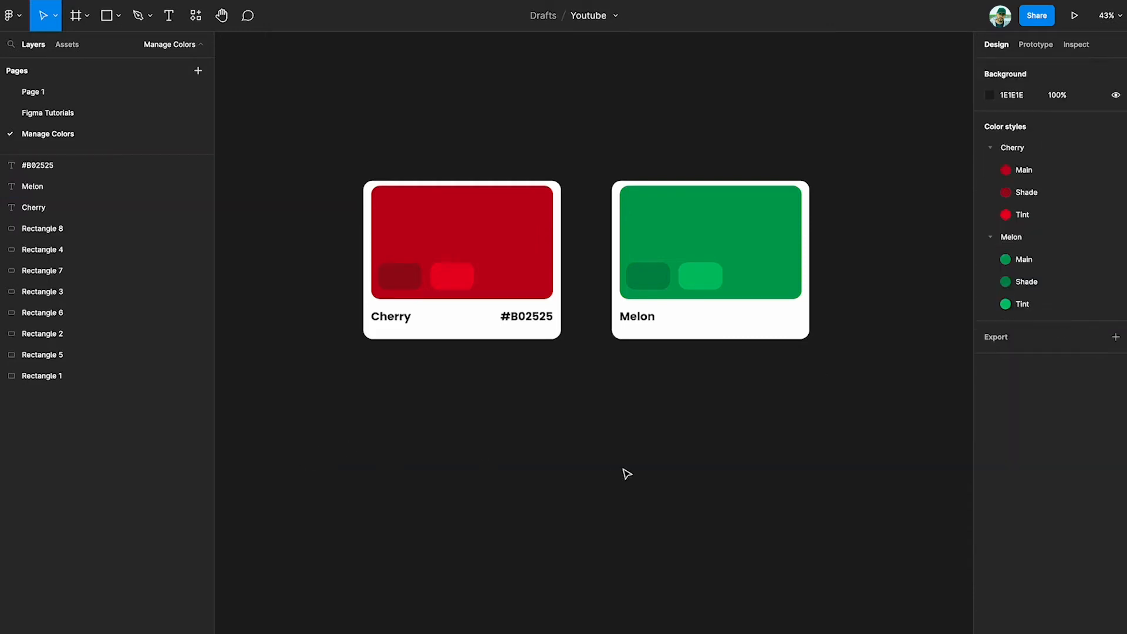
# Switch to the browser and examine the Material Design 3 Buttons overview and the elevated button's layout values in the specs
pyautogui.hotkey('ctrl', 'Left')
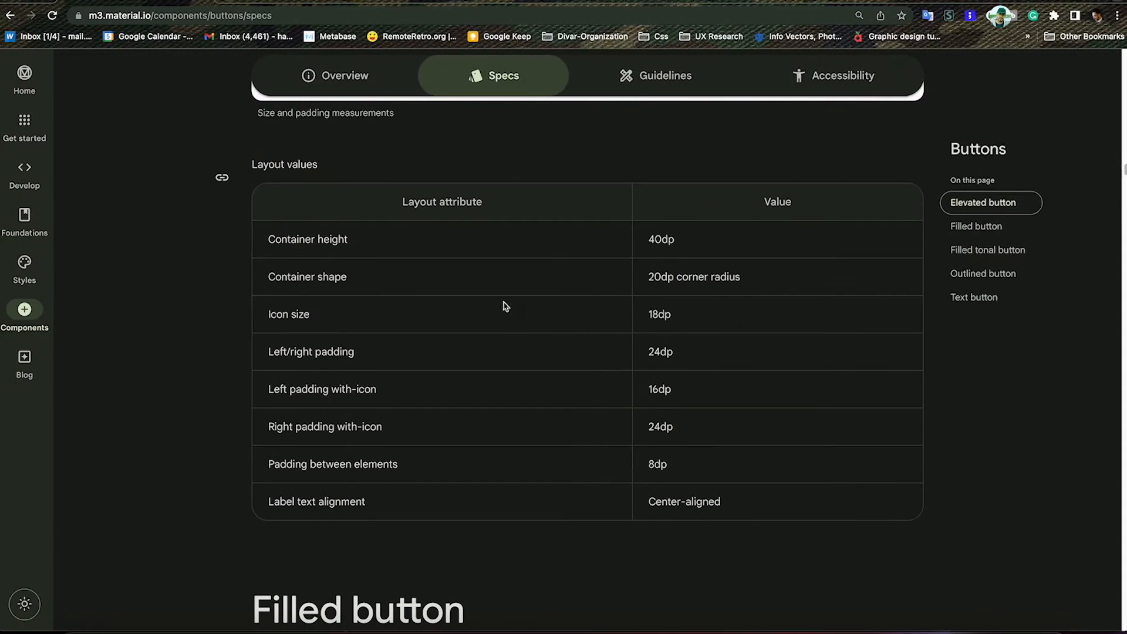
pyautogui.click(358, 84)
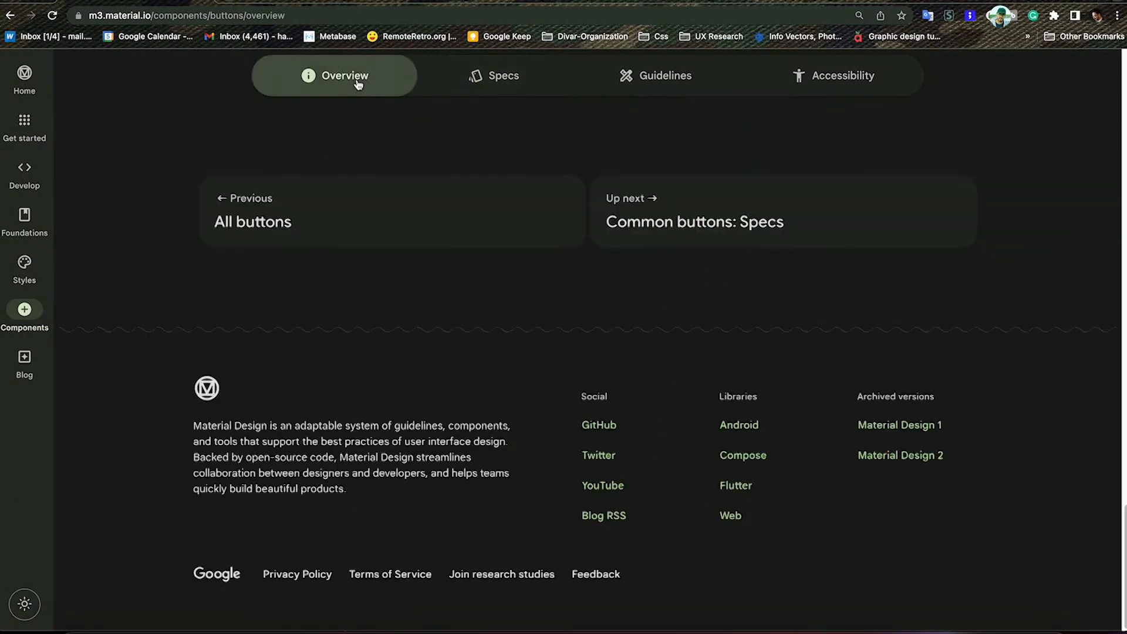
pyautogui.moveTo(1125, 202); pyautogui.dragTo(1124, 113)
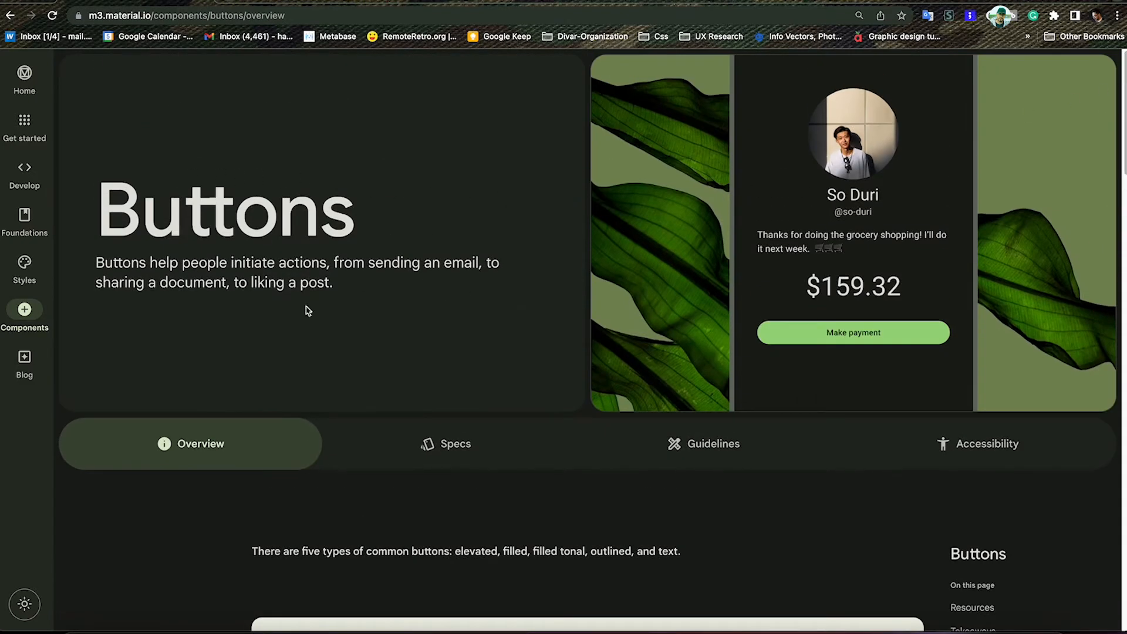
pyautogui.click(210, 16)
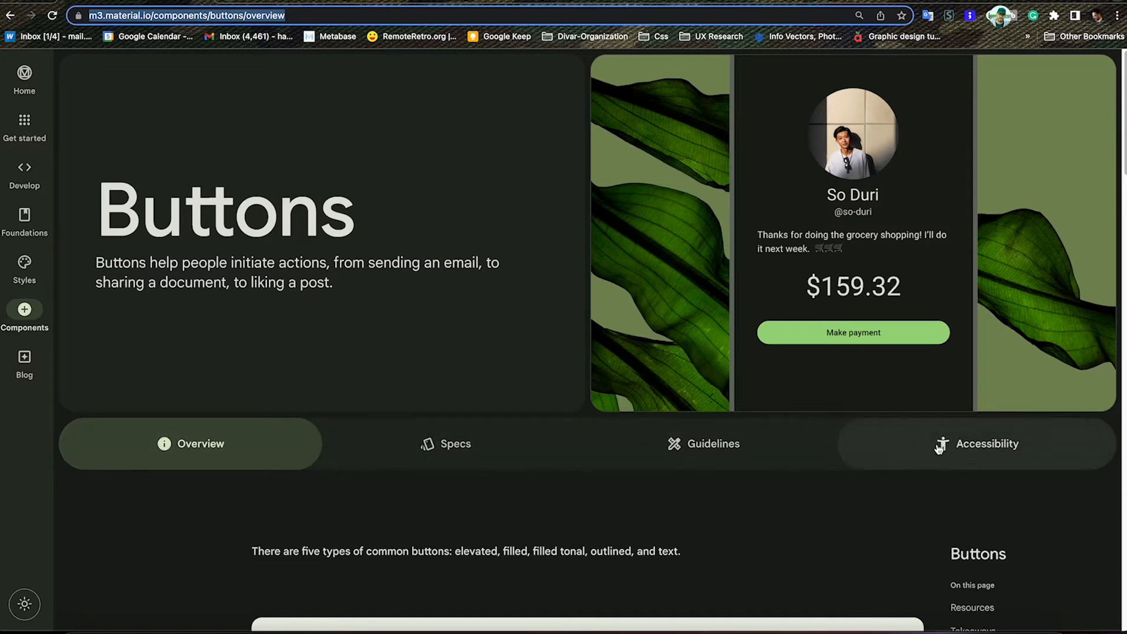
pyautogui.scroll(-5, 904, 450)
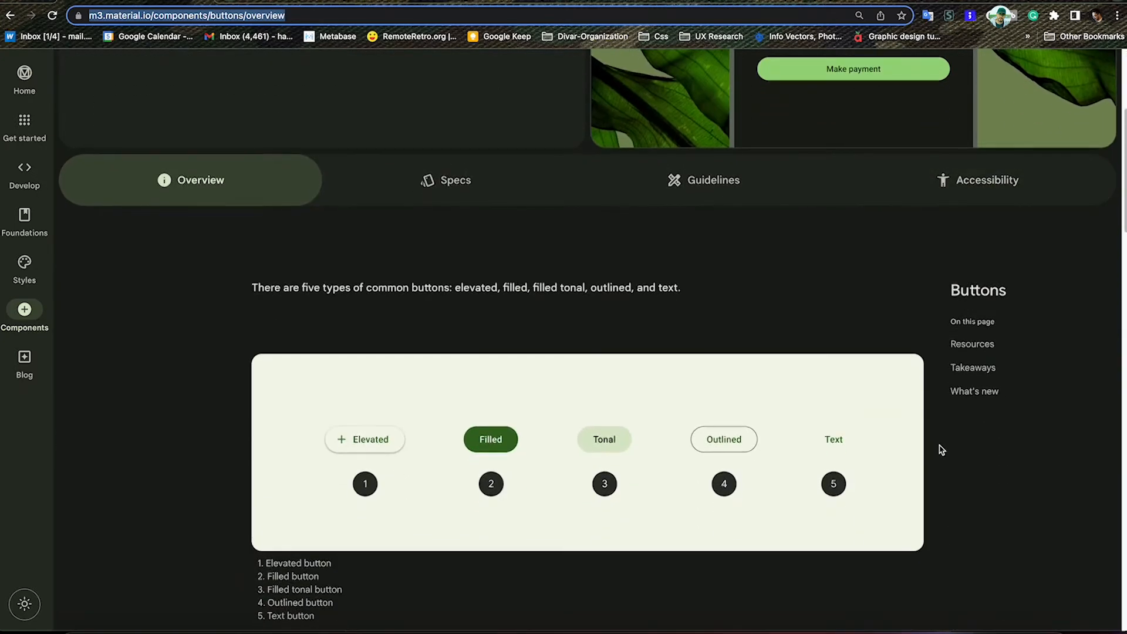
pyautogui.scroll(-10, 664, 438)
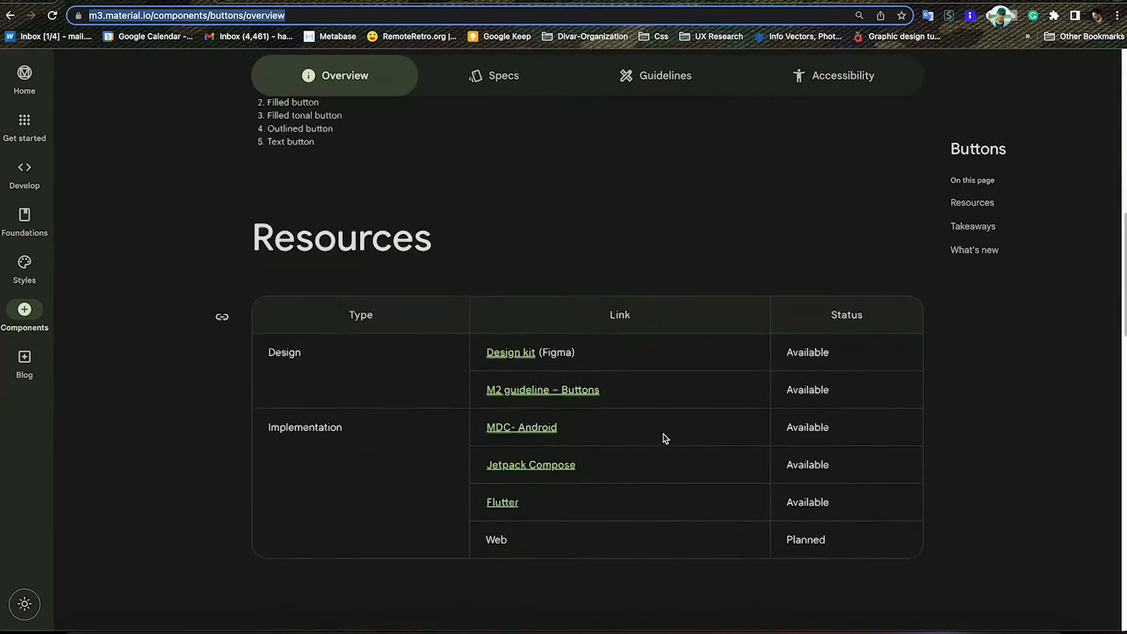
pyautogui.scroll(-15, 665, 438)
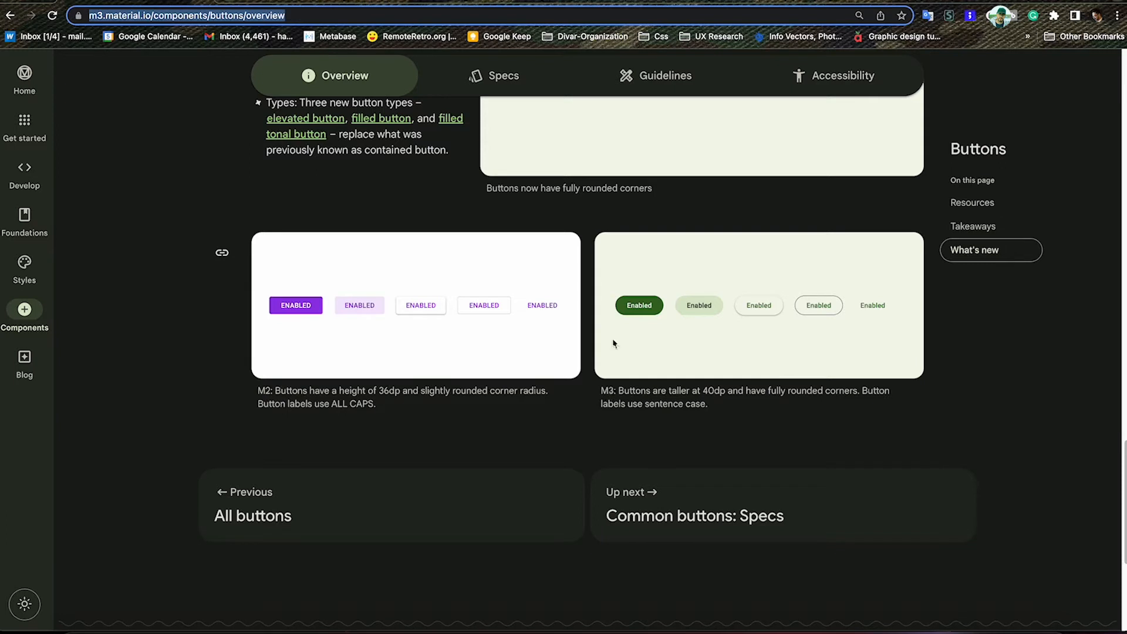
pyautogui.click(512, 88)
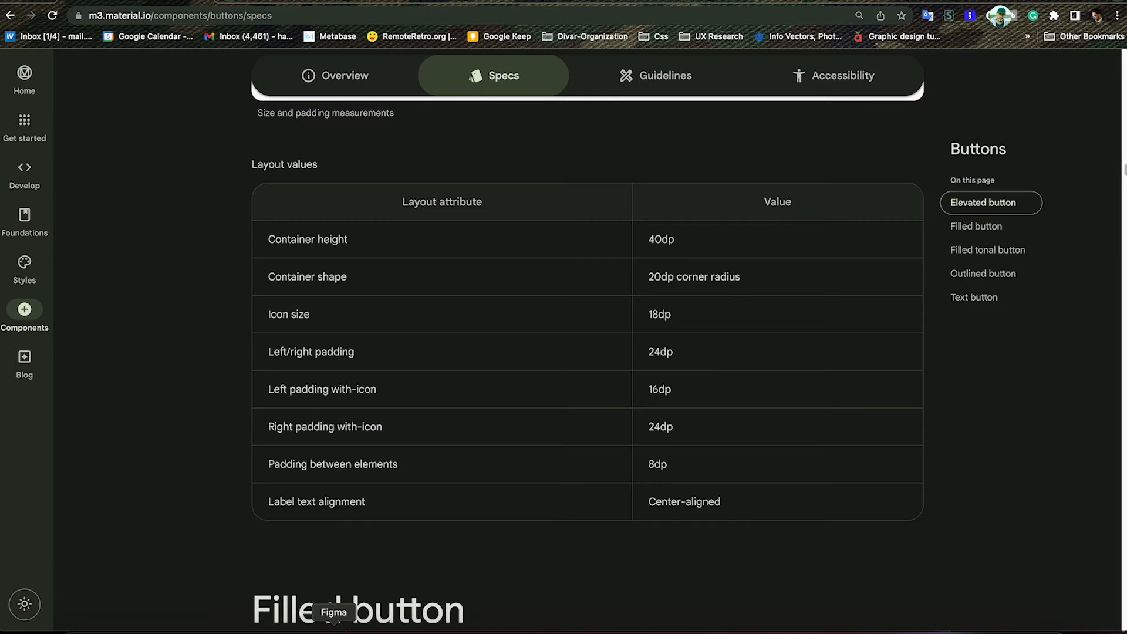
# Switch to Figma and place a default 100 × 100 rectangle in the empty canvas area below the color cards
pyautogui.click(334, 631)
pyautogui.scroll(-3, 417, 488)
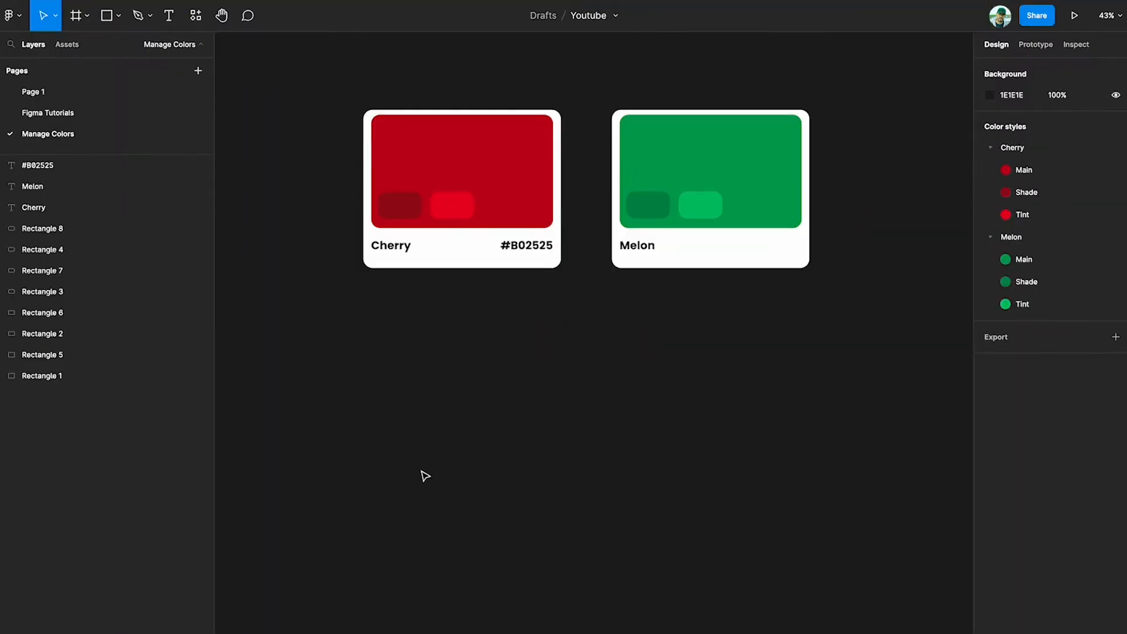
pyautogui.scroll(3, 423, 493)
pyautogui.scroll(3, 423, 498)
pyautogui.click(107, 15)
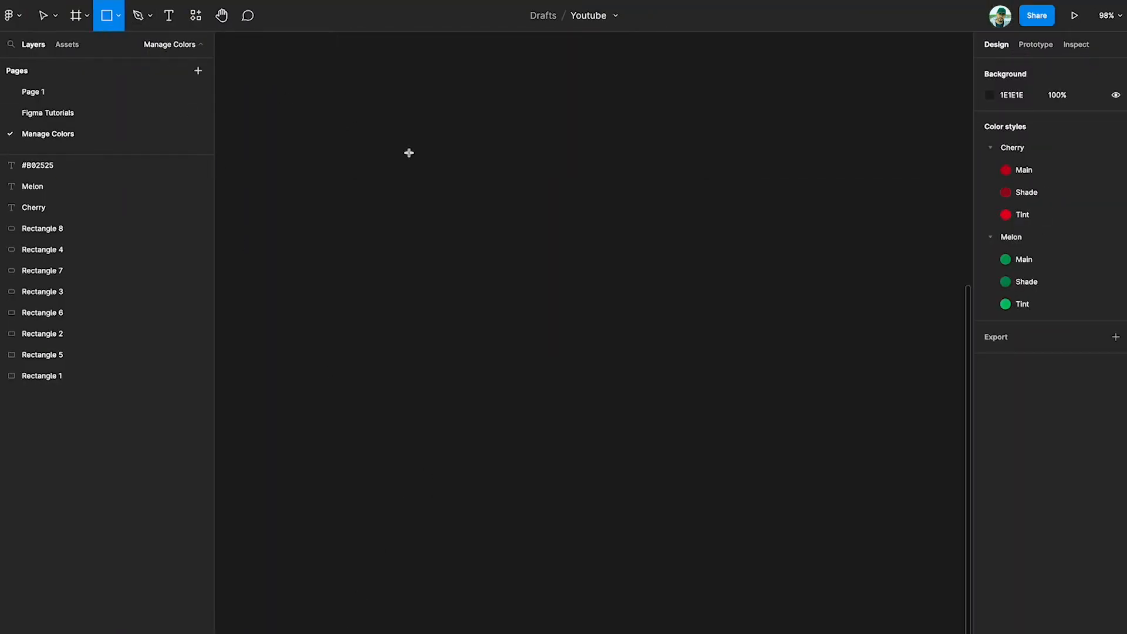
pyautogui.click(419, 266)
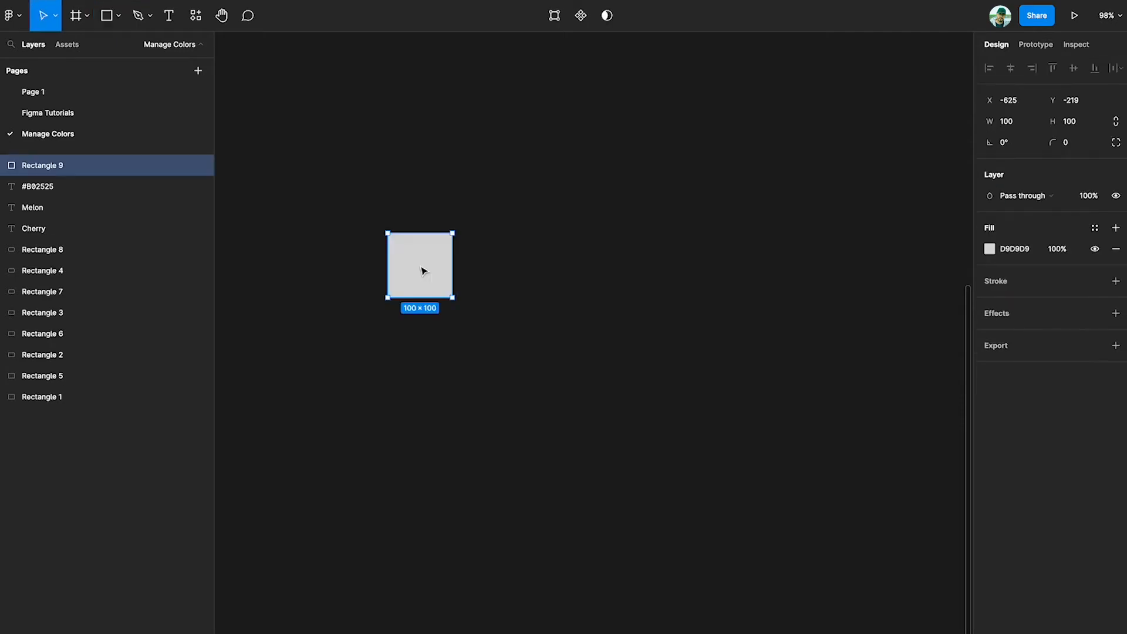
# Set the new rectangle's width to 240 and its height to 40, consulting the container height in the Material button specs
pyautogui.click(1007, 125)
pyautogui.write('240')
pyautogui.press('Return')
pyautogui.hotkey('ctrl', 'Left')
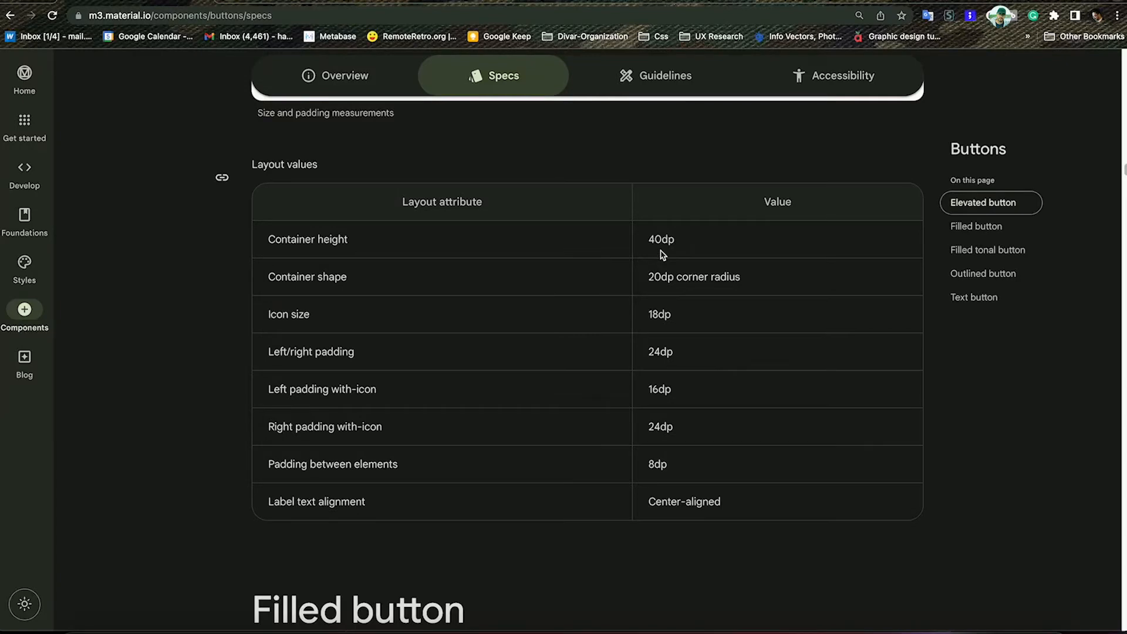
pyautogui.hotkey('ctrl', 'Right')
pyautogui.click(1069, 126)
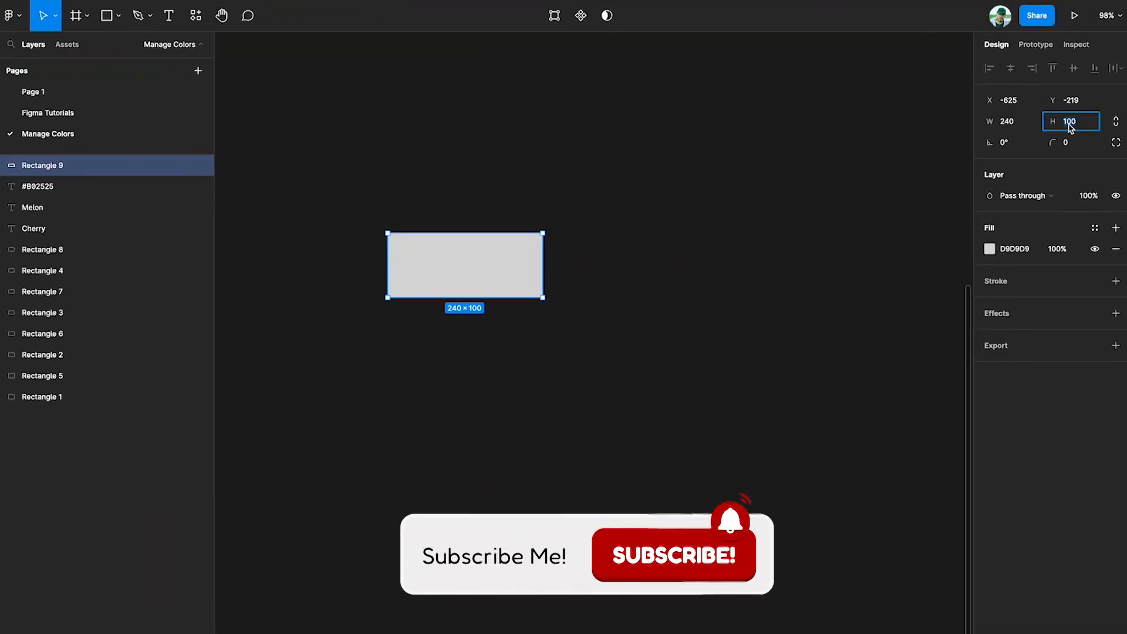
pyautogui.write('4')
pyautogui.press('Return')
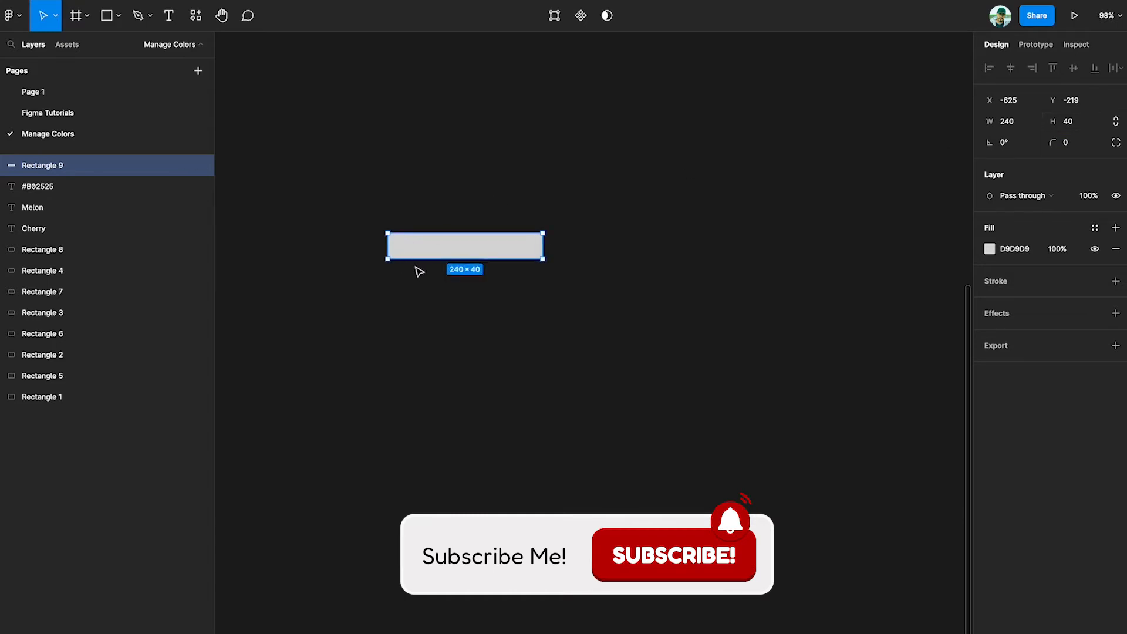
# Check the container shape in the Material button specs and set the rectangle's corner radius to 20
pyautogui.scroll(5, 417, 258)
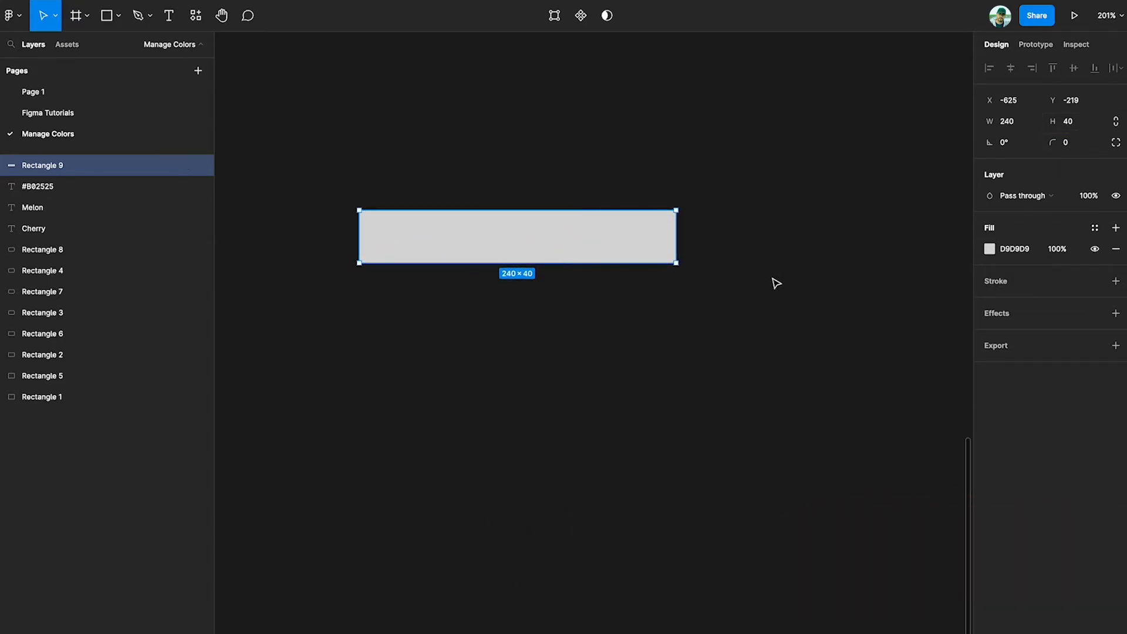
pyautogui.hotkey('ctrl', 'Left')
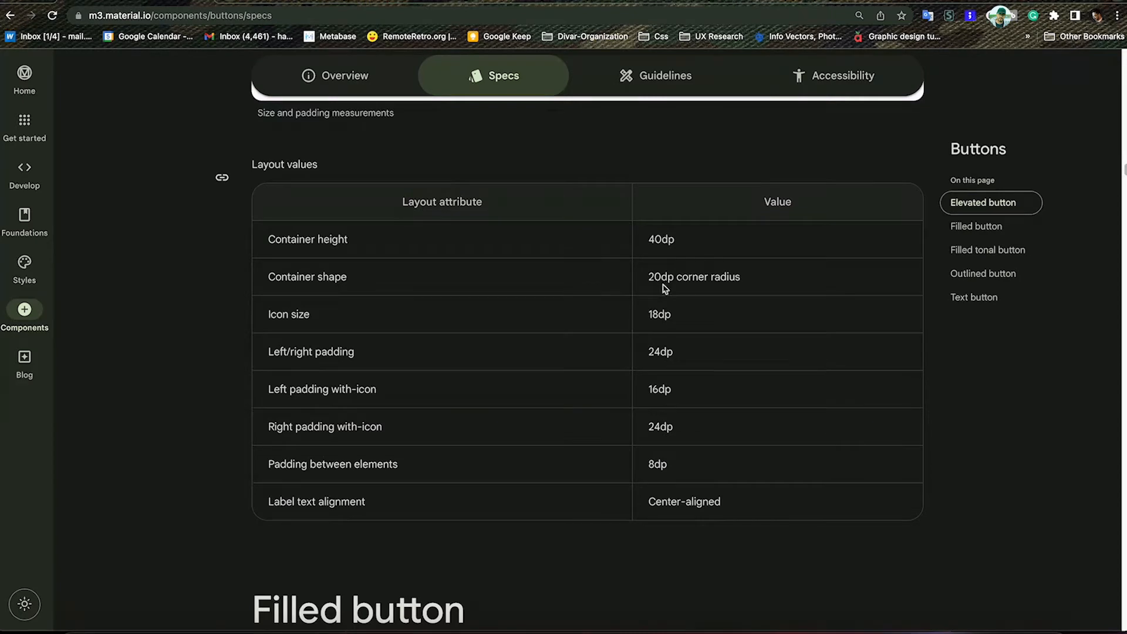
pyautogui.hotkey('ctrl', 'Right')
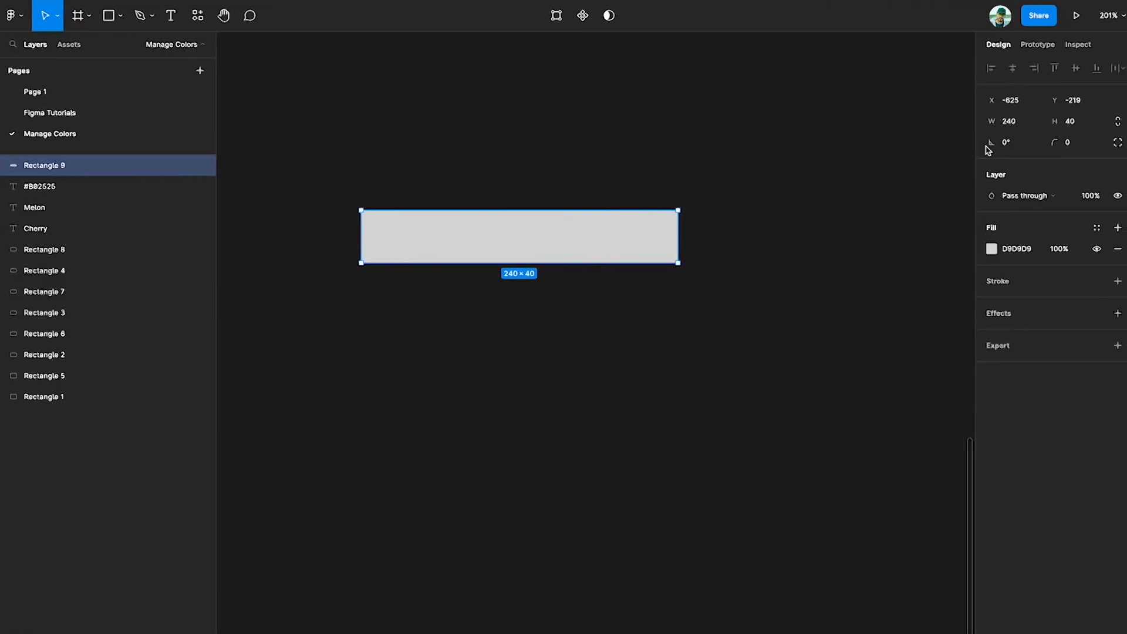
pyautogui.click(1072, 147)
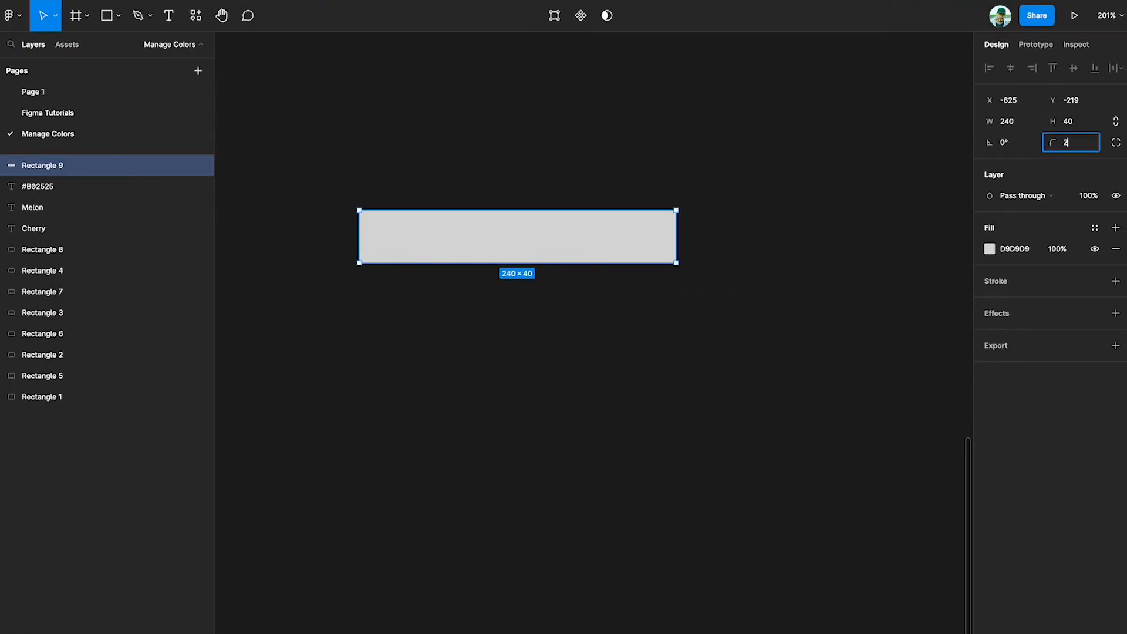
pyautogui.press('Return')
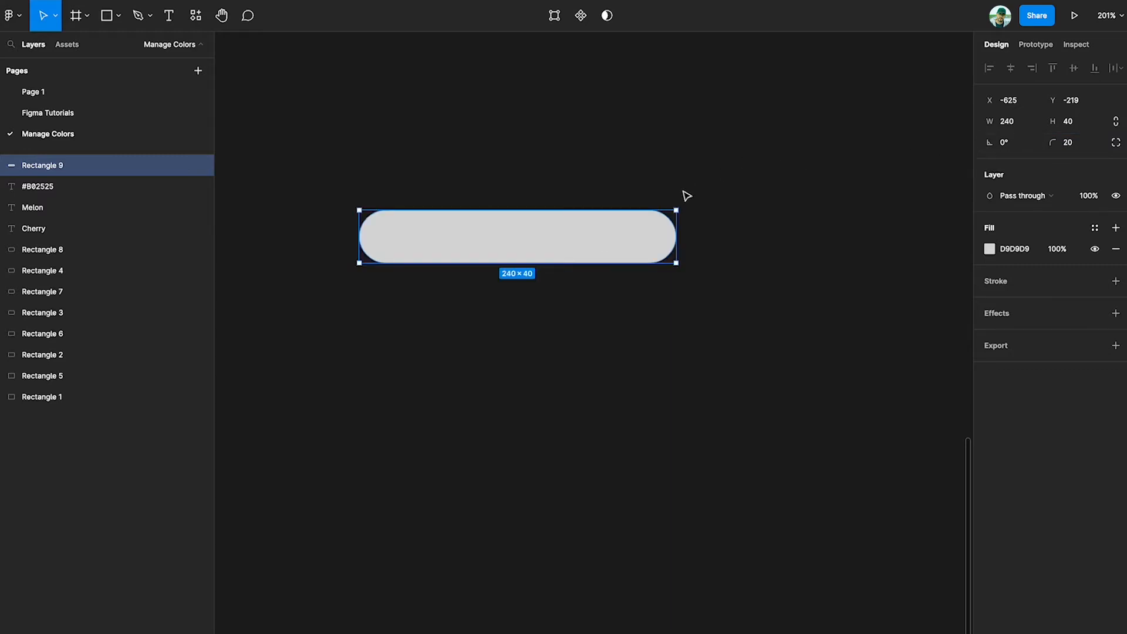
pyautogui.click(708, 358)
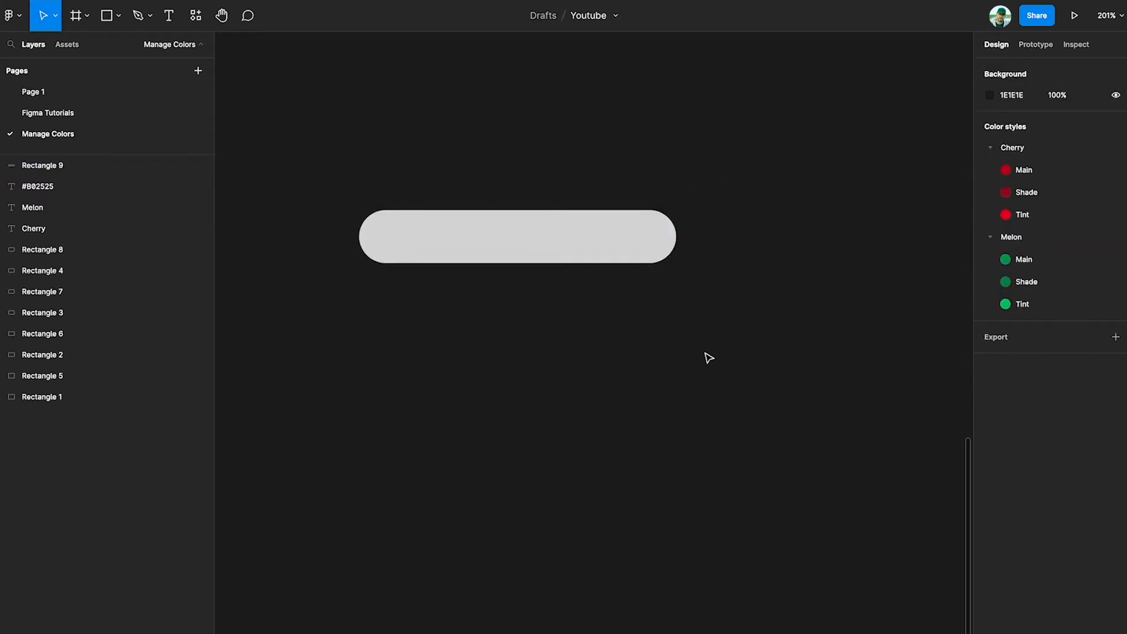
# Apply the Melon/Main color style to the rounded rectangle's fill
pyautogui.click(621, 241)
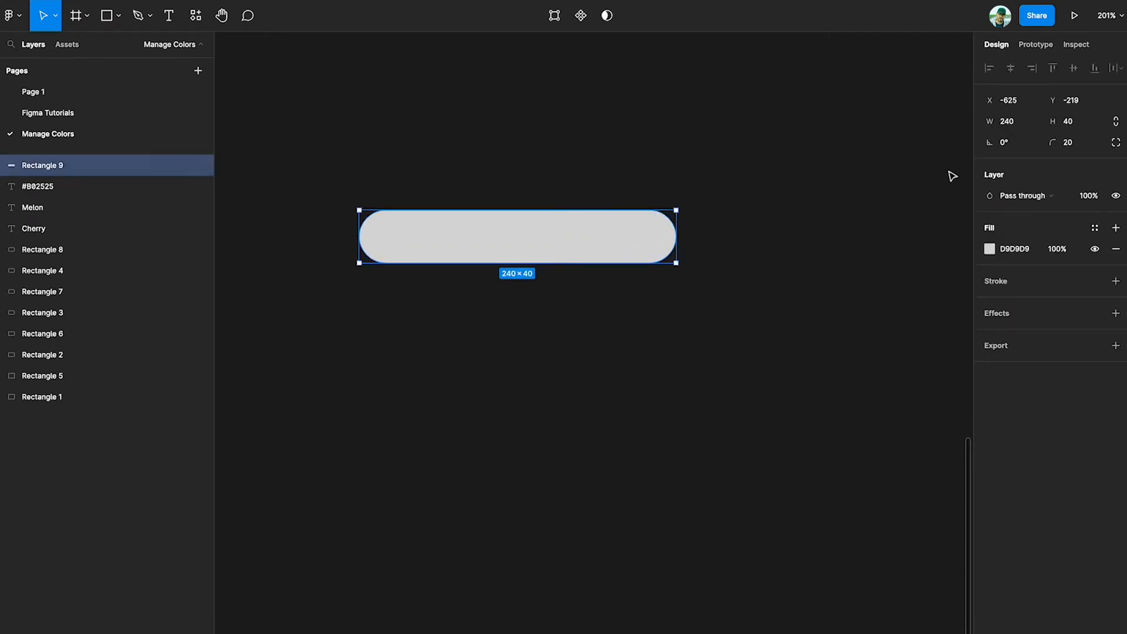
pyautogui.click(1095, 229)
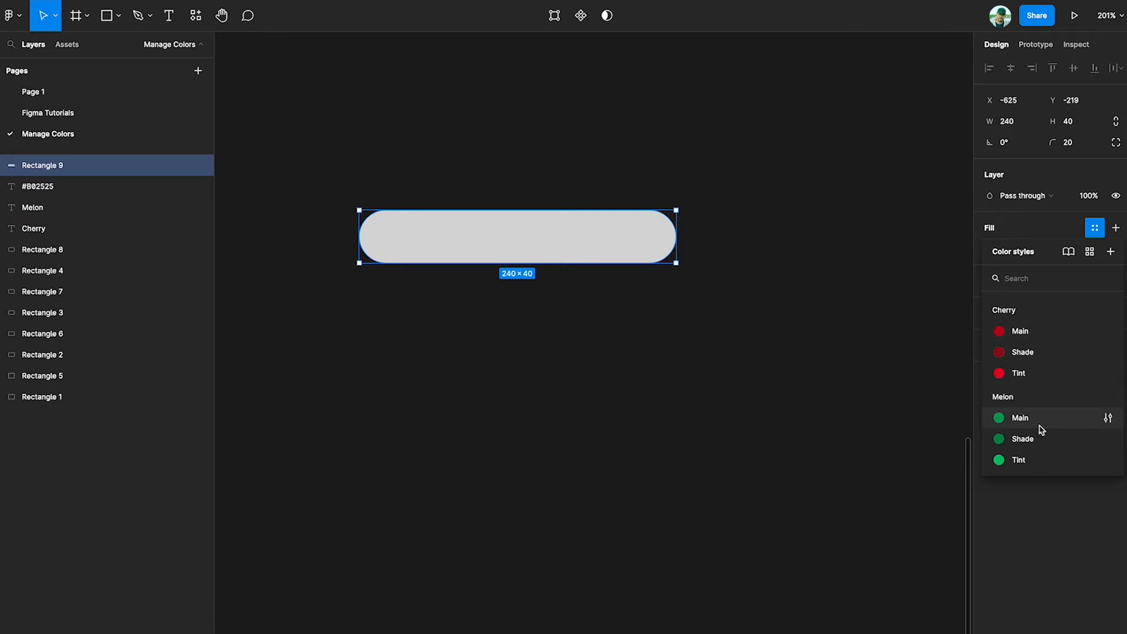
pyautogui.click(1022, 418)
pyautogui.click(738, 369)
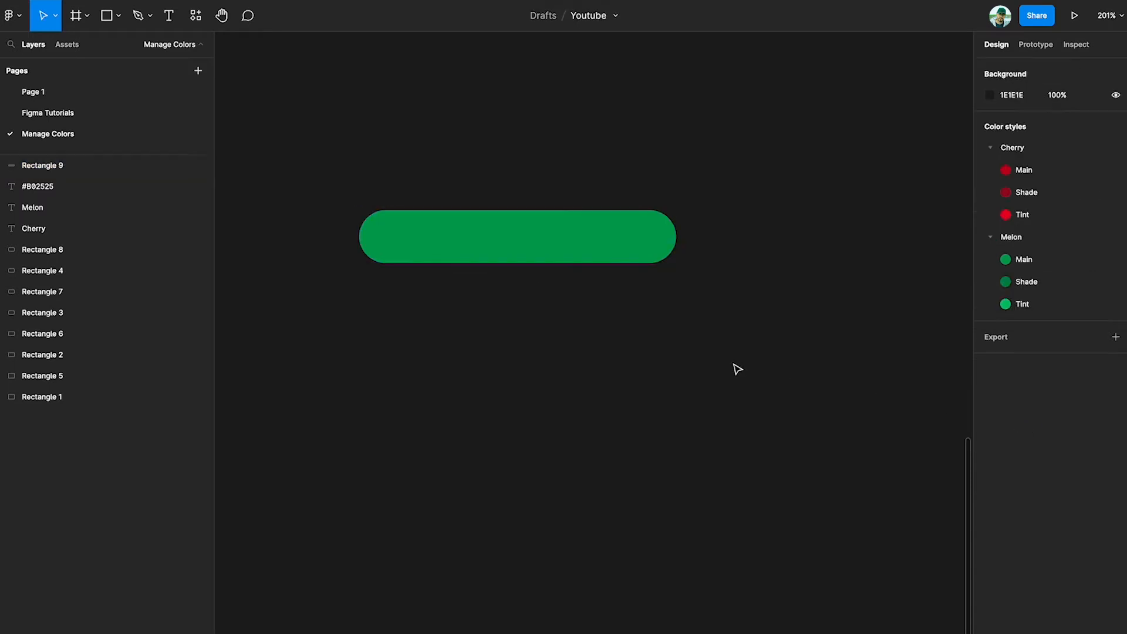
# Add the text label "Submit Request" over the green rectangle
pyautogui.click(521, 249)
pyautogui.press('t')
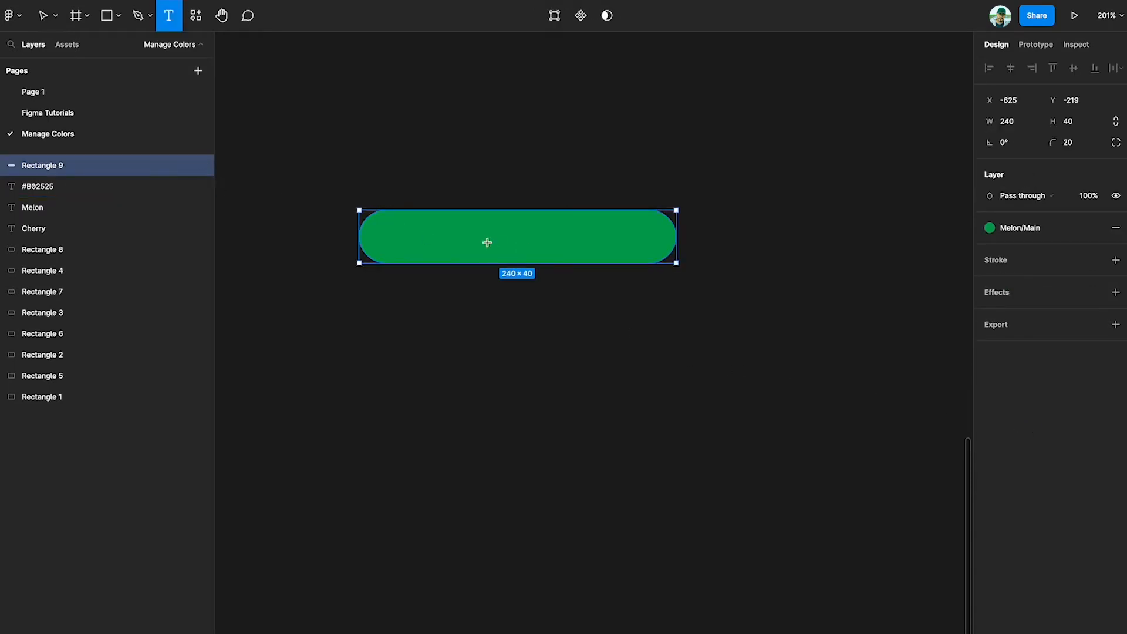
pyautogui.click(491, 236)
pyautogui.write('XC')
pyautogui.press('BackSpace')
pyautogui.press('BackSpace')
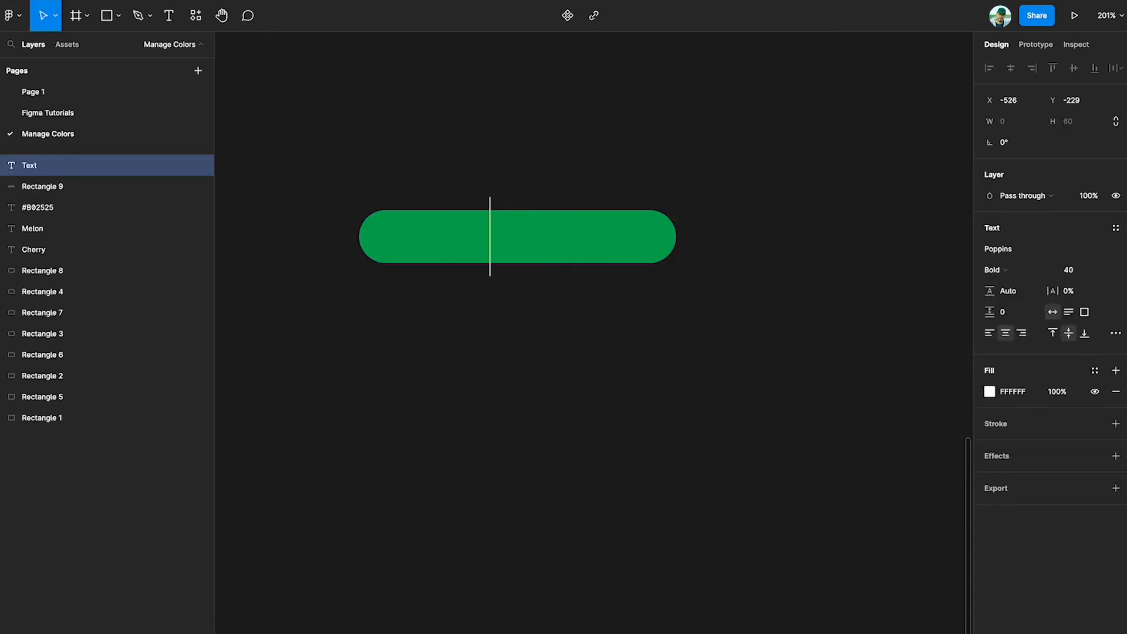
pyautogui.write('Submit Request')
pyautogui.press('Escape')
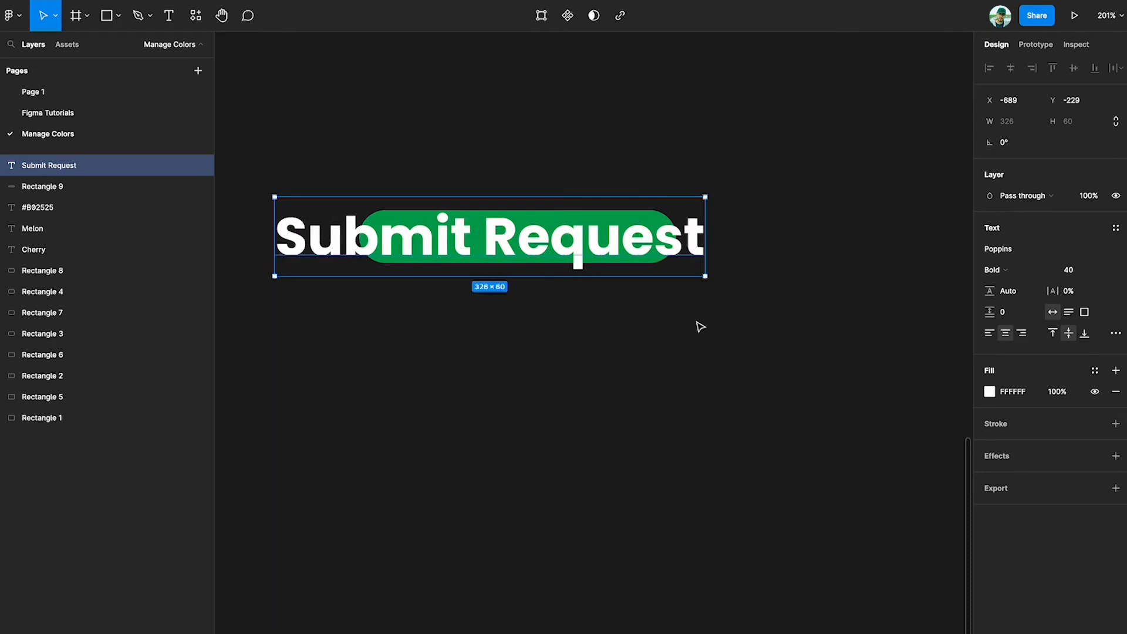
# Center the "Submit Request" label on the green rectangle and reduce its font size to 18, finally to 16
pyautogui.click(1076, 272)
pyautogui.press('Return')
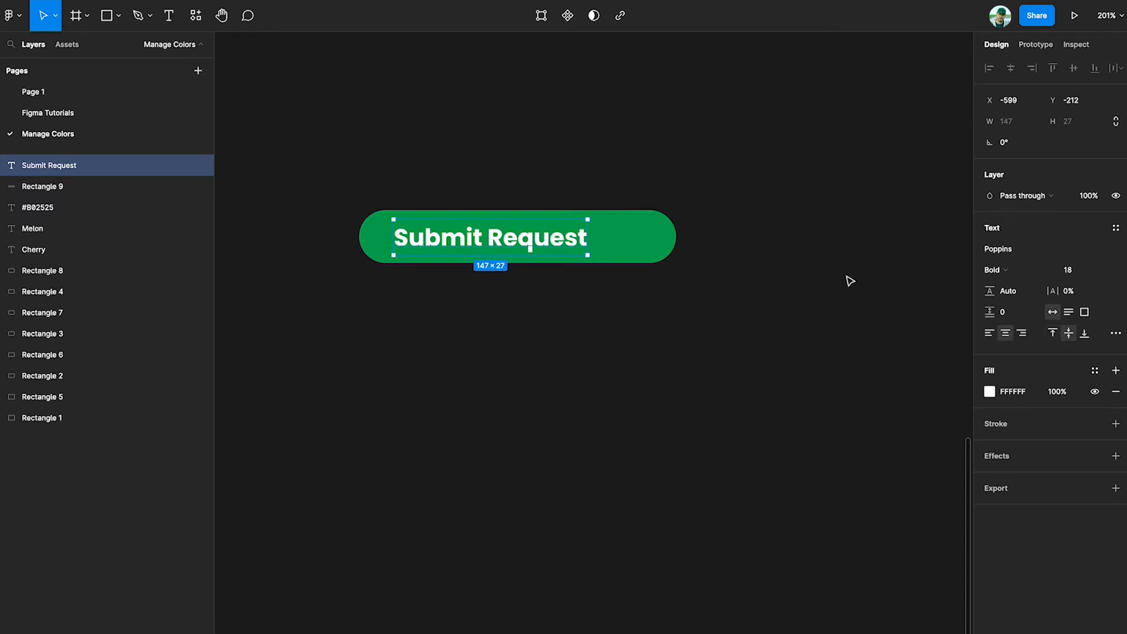
pyautogui.moveTo(519, 245); pyautogui.dragTo(543, 244)
pyautogui.click(1071, 272)
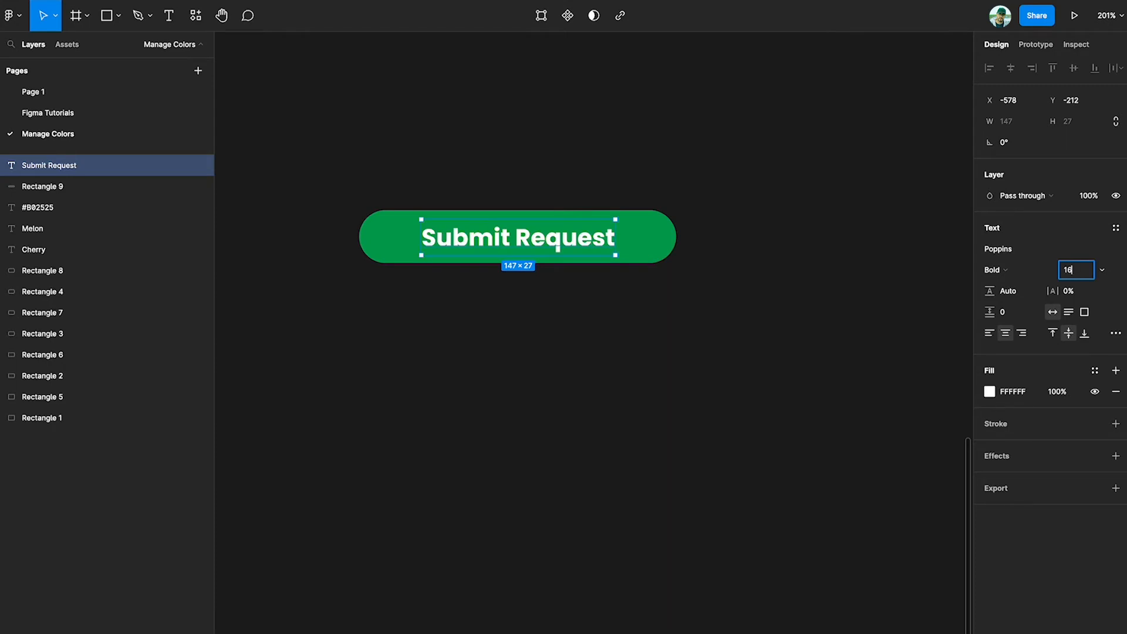
pyautogui.write('16')
pyautogui.press('Return')
# Measure the label's distances to the rectangle's edges and look up the left/right padding in the Material button specs in the browser
pyautogui.press('alt')
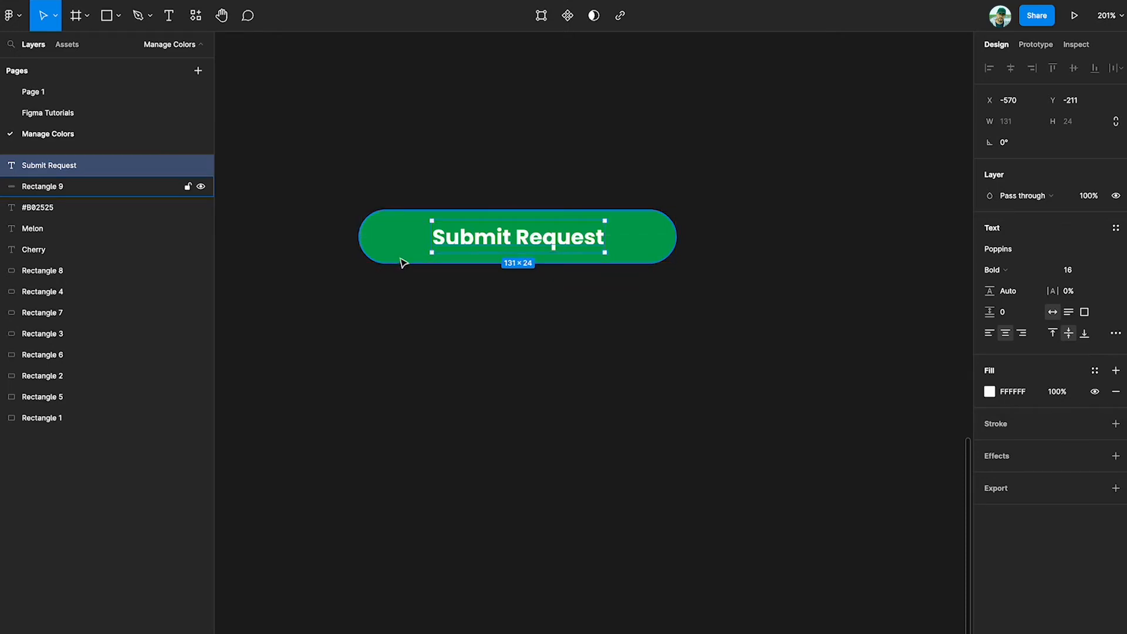
pyautogui.press('alt')
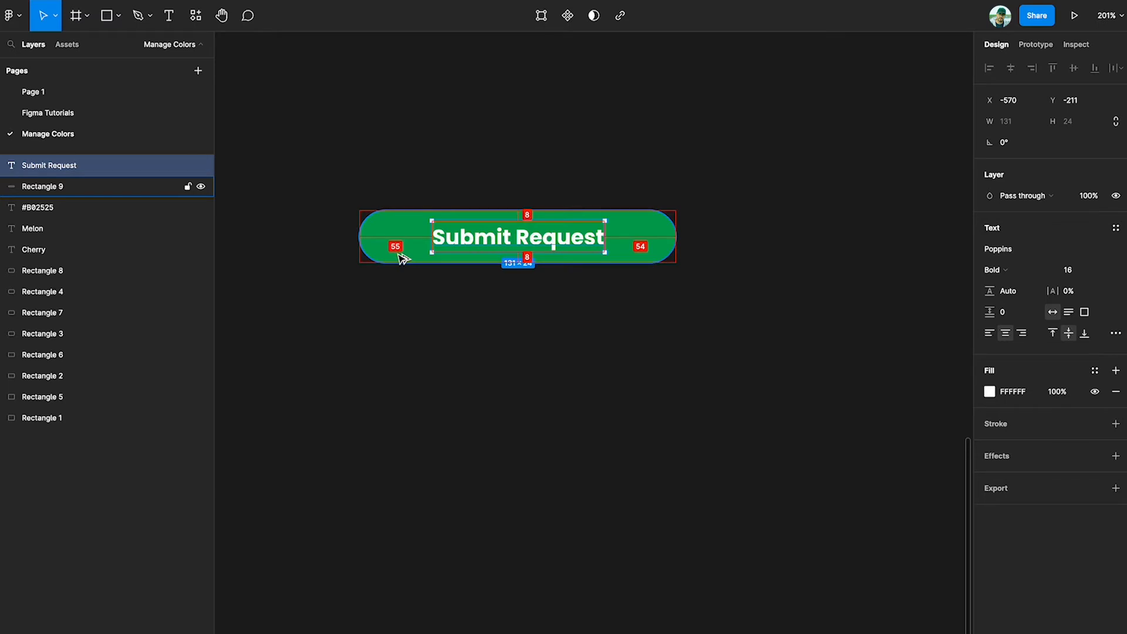
pyautogui.hotkey('ctrl', 'Left')
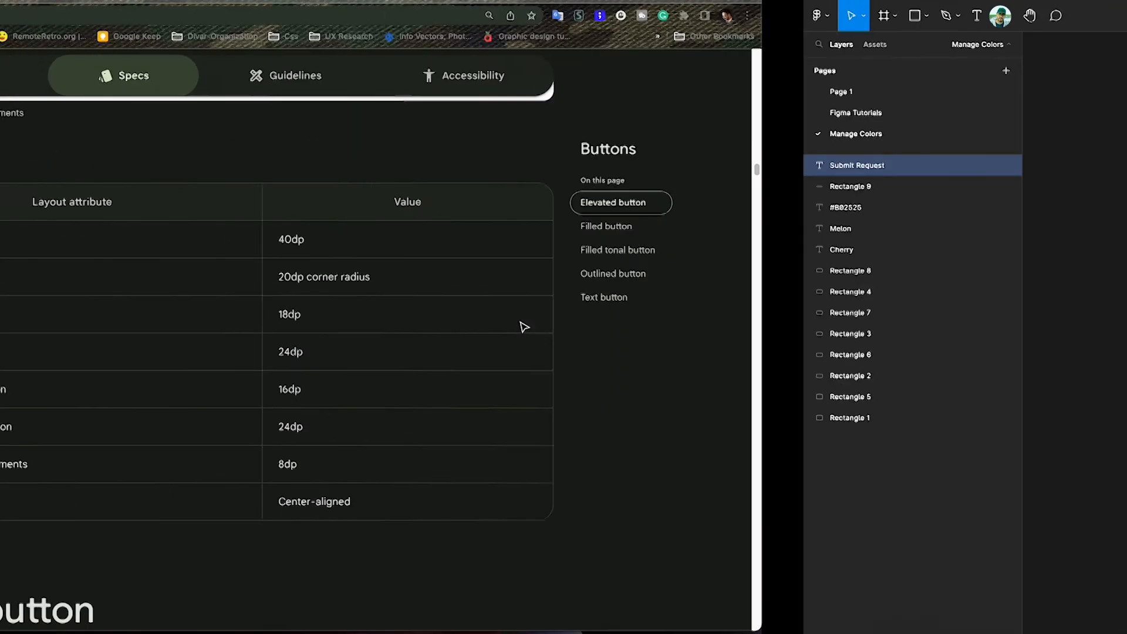
pyautogui.moveTo(268, 353); pyautogui.dragTo(354, 356)
pyautogui.moveTo(647, 351); pyautogui.dragTo(673, 353)
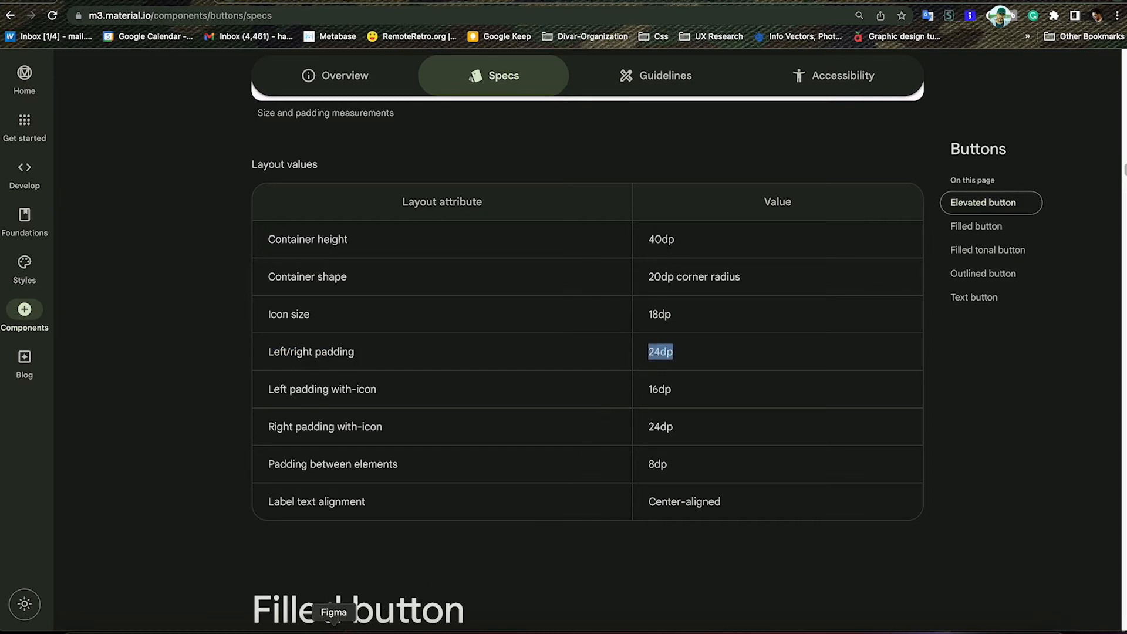
# Switch to Figma and combine the label and the green rectangle into a horizontal auto layout frame with centered alignment
pyautogui.click(333, 629)
pyautogui.click(500, 448)
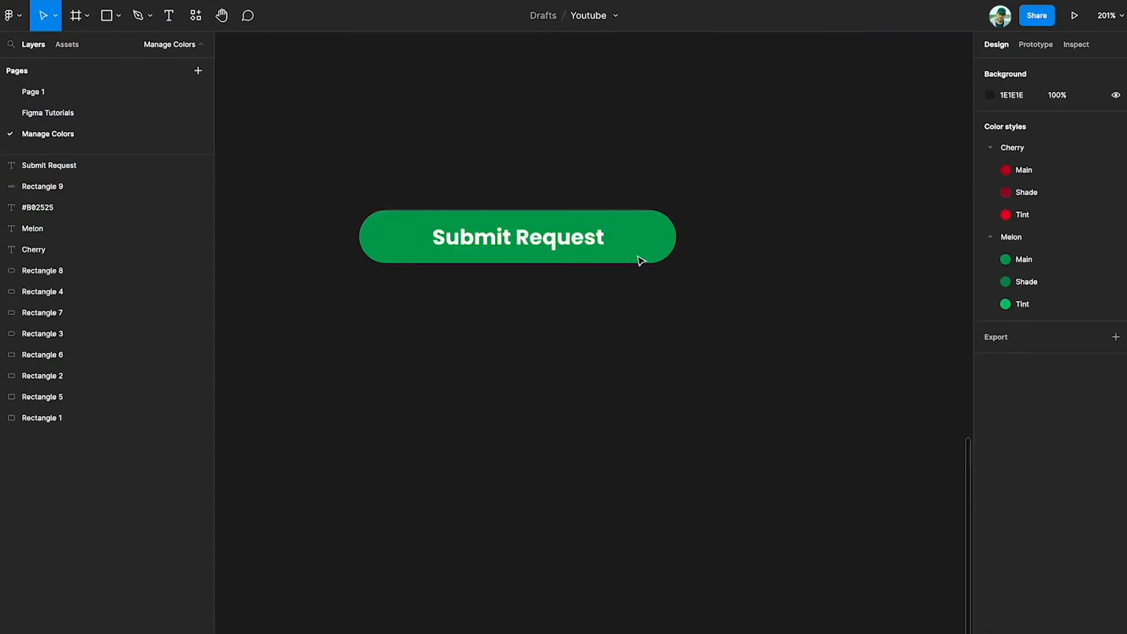
pyautogui.click(583, 245)
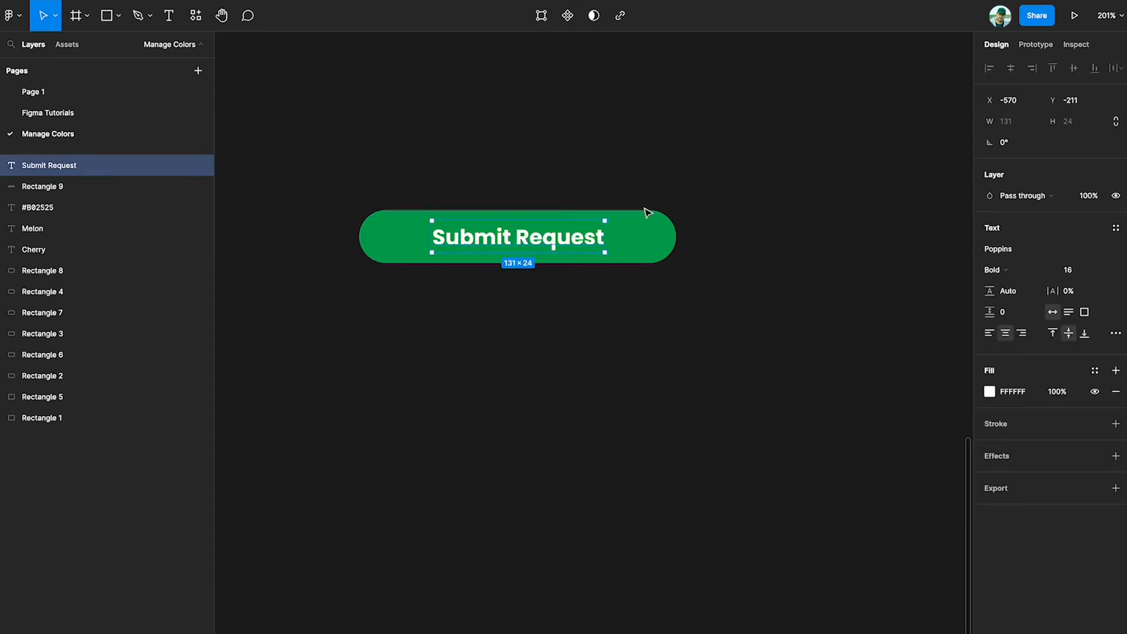
pyautogui.keyDown('shift'); pyautogui.click(656, 236); pyautogui.keyUp('shift')
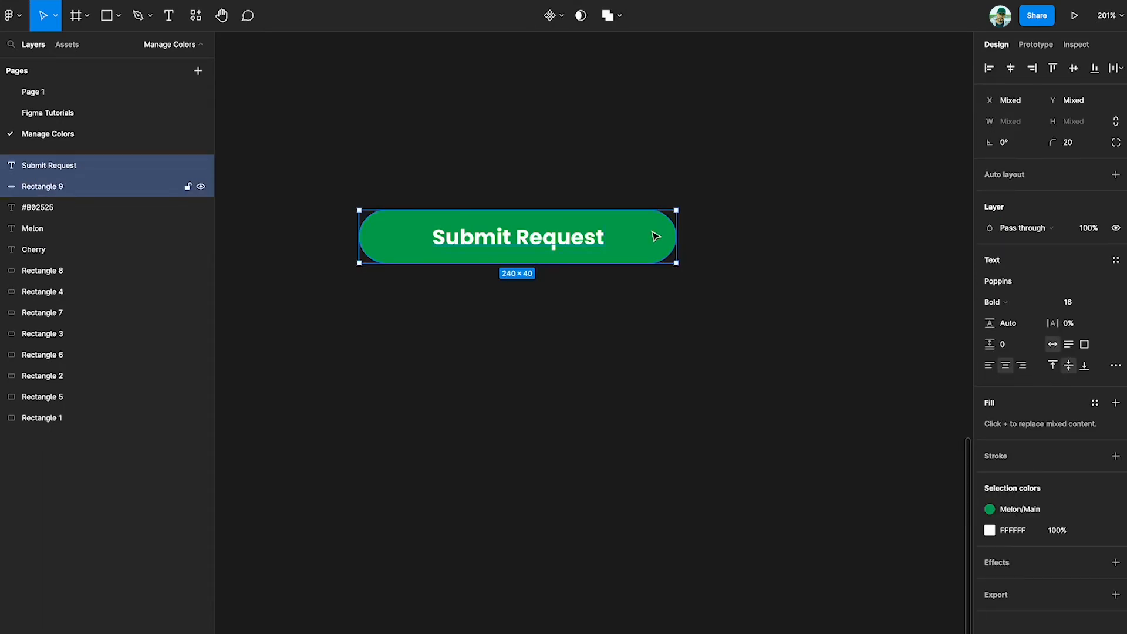
pyautogui.click(1115, 175)
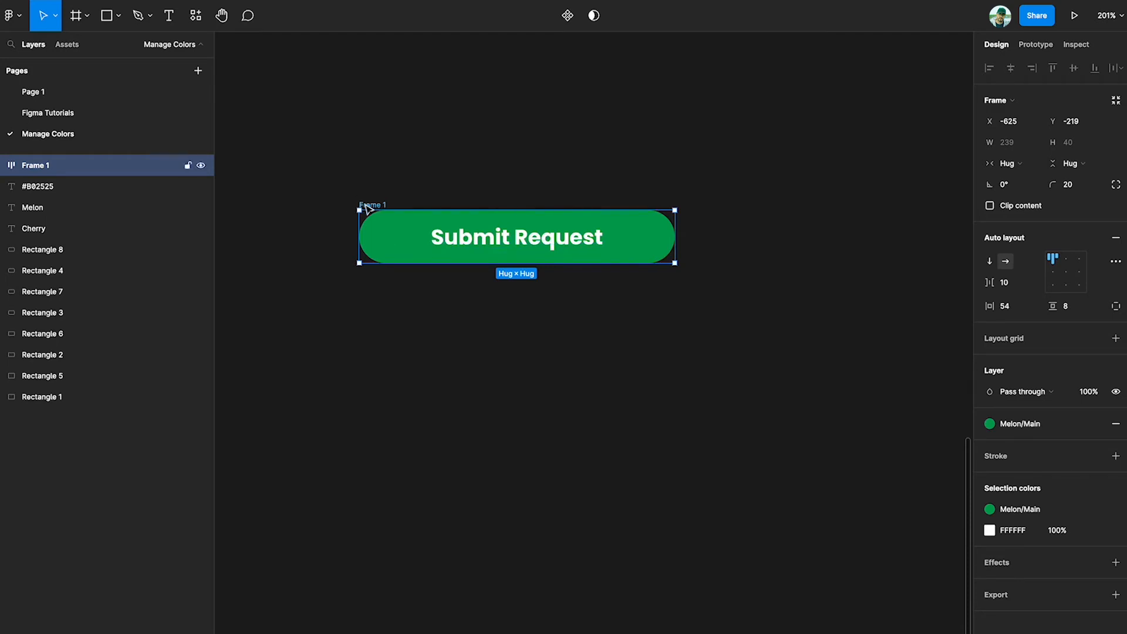
pyautogui.click(1067, 273)
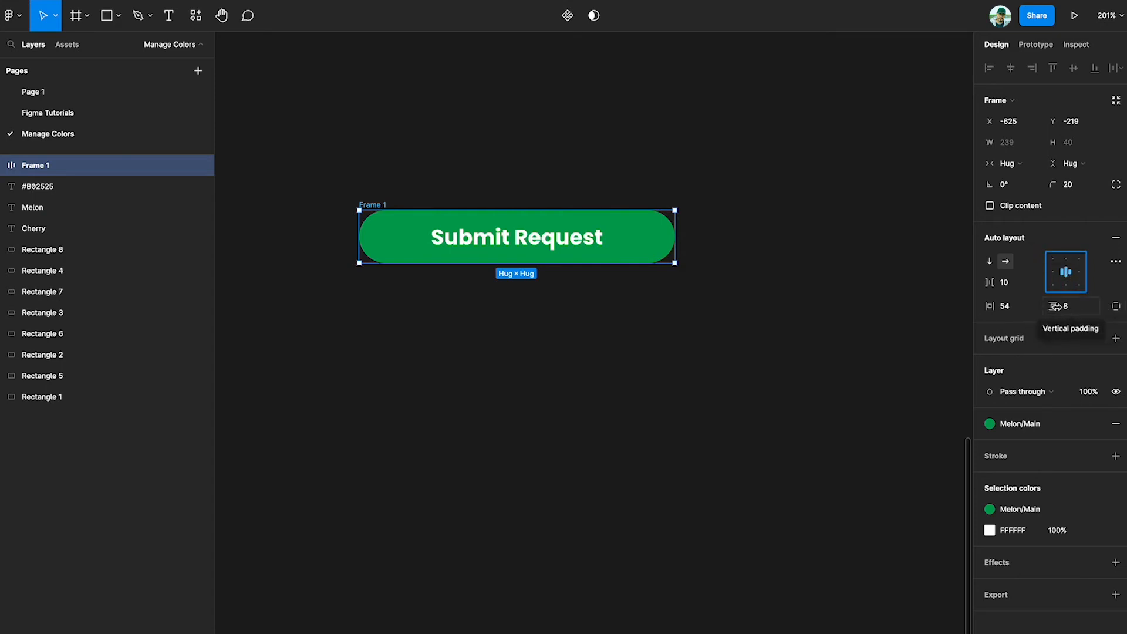
# Set the button frame's horizontal padding to 24 and show its individual side paddings
pyautogui.click(1007, 312)
pyautogui.write('2')
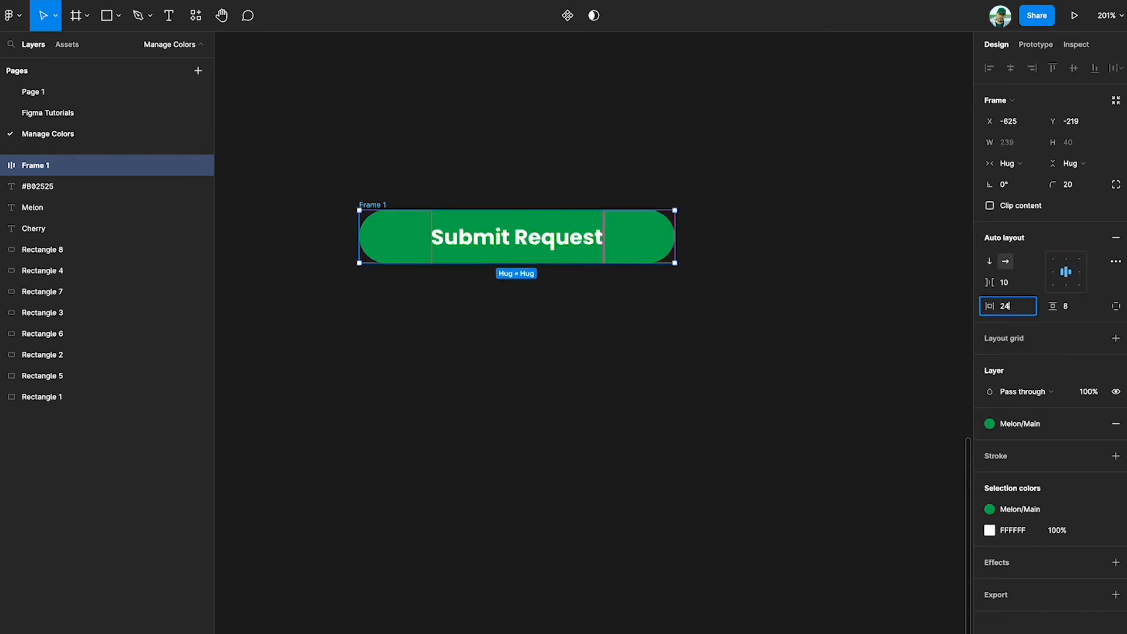
pyautogui.write('4')
pyautogui.press('Return')
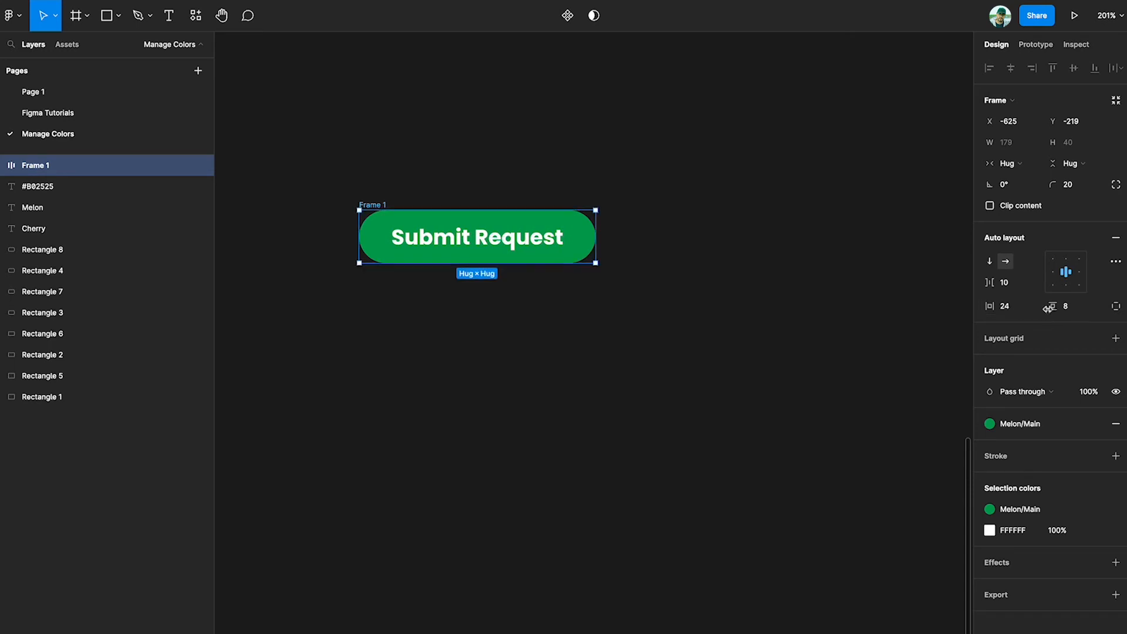
pyautogui.click(1116, 307)
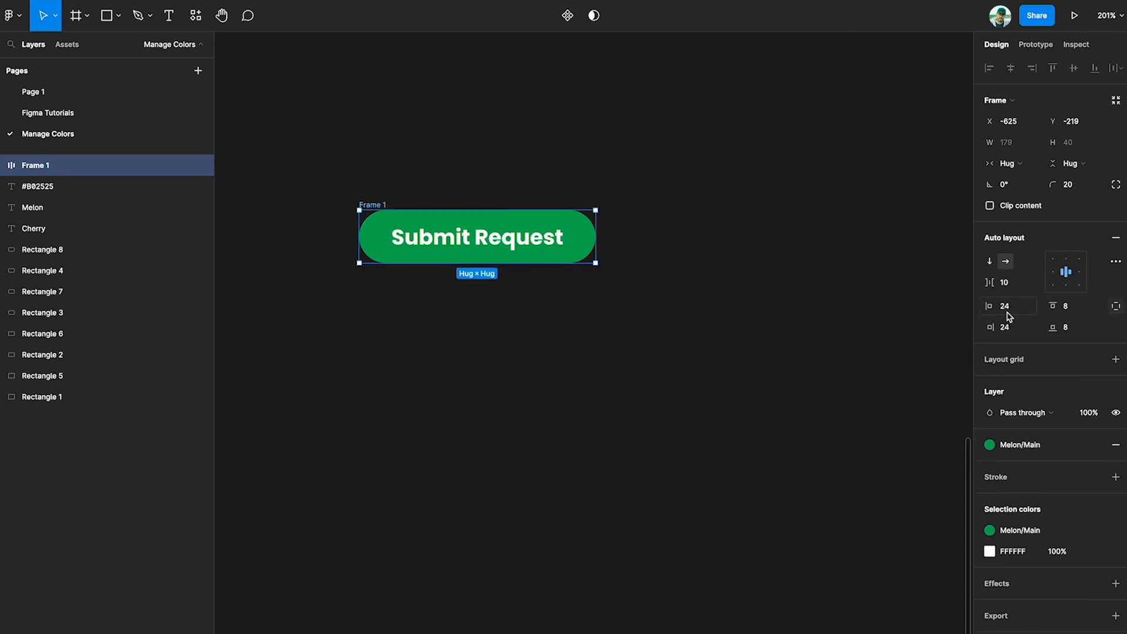
pyautogui.click(695, 345)
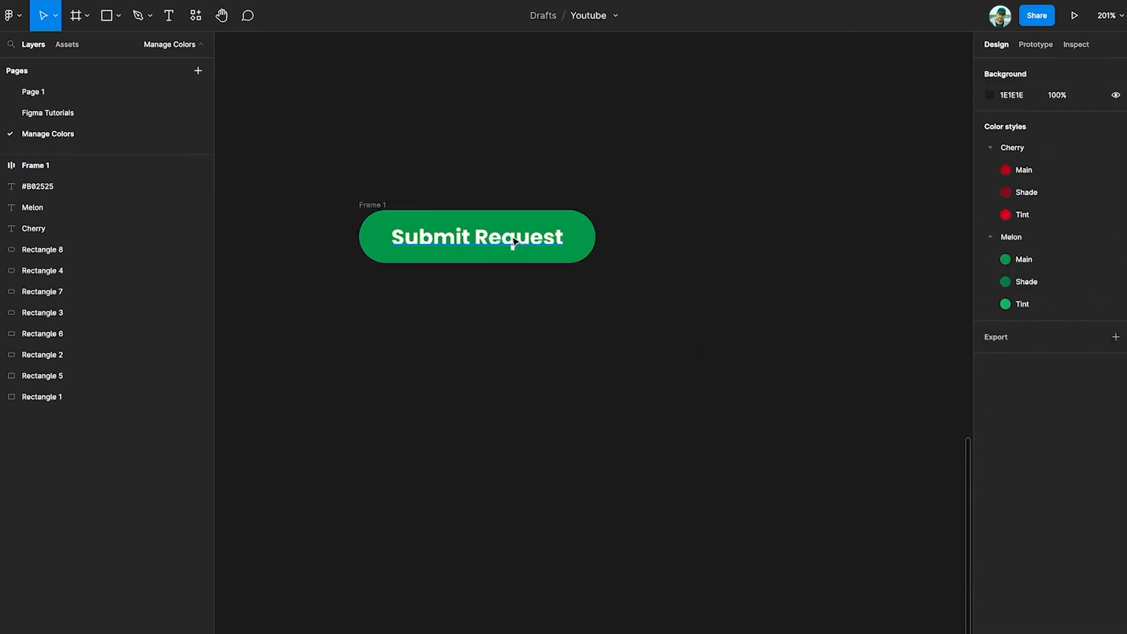
# Check the label's text alignment and its spacing to the button frame's edges, and inspect the frame's auto layout settings
pyautogui.click(514, 241)
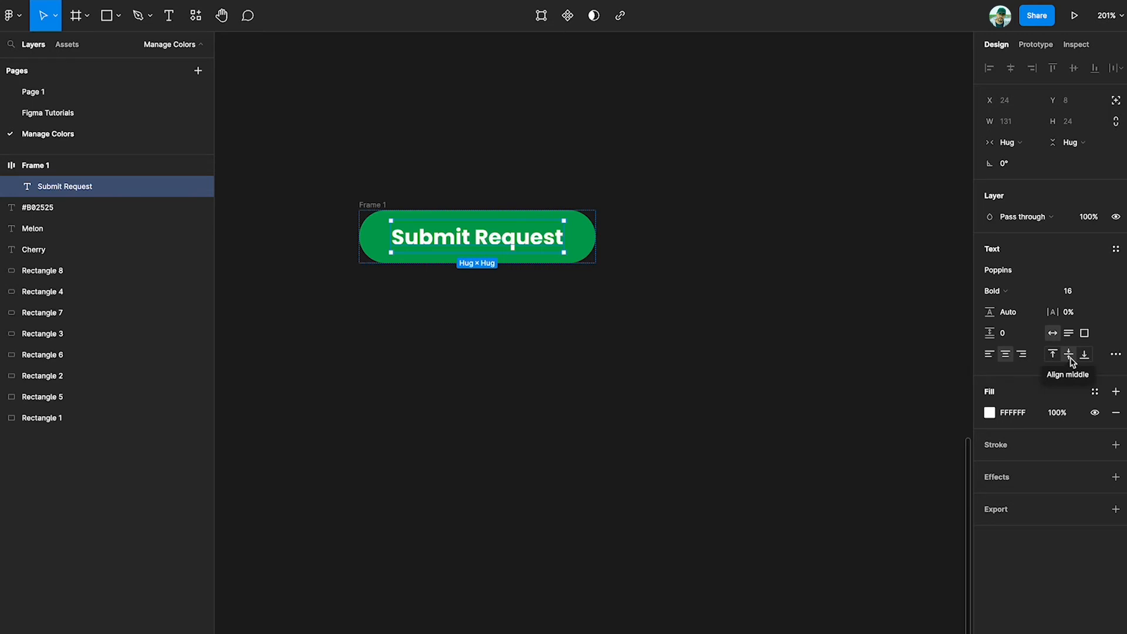
pyautogui.press('alt')
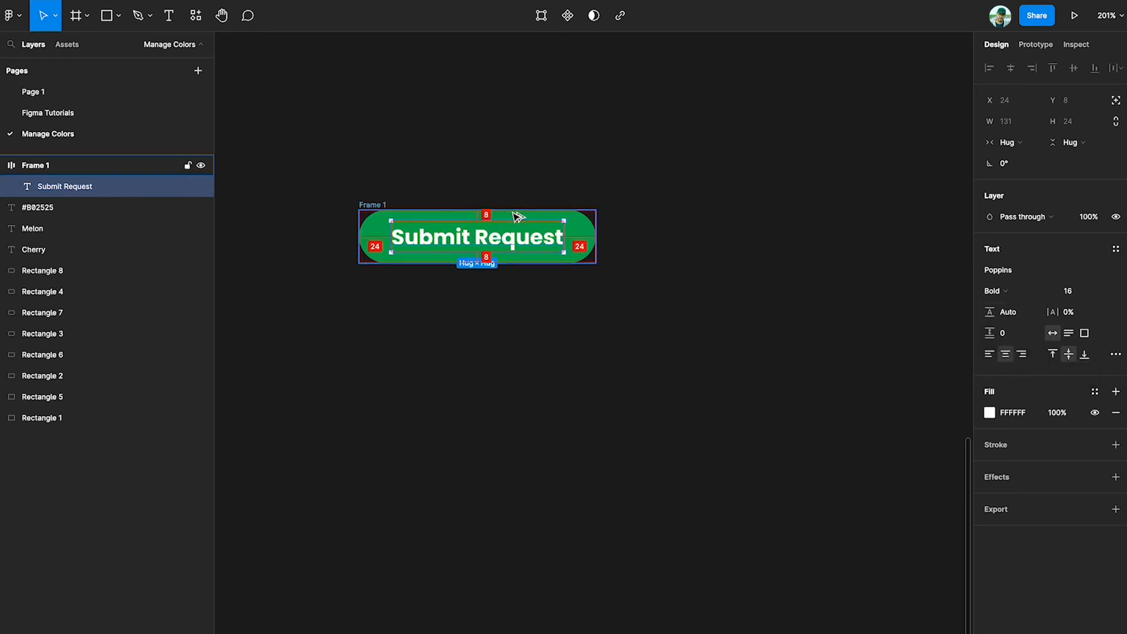
pyautogui.click(667, 238)
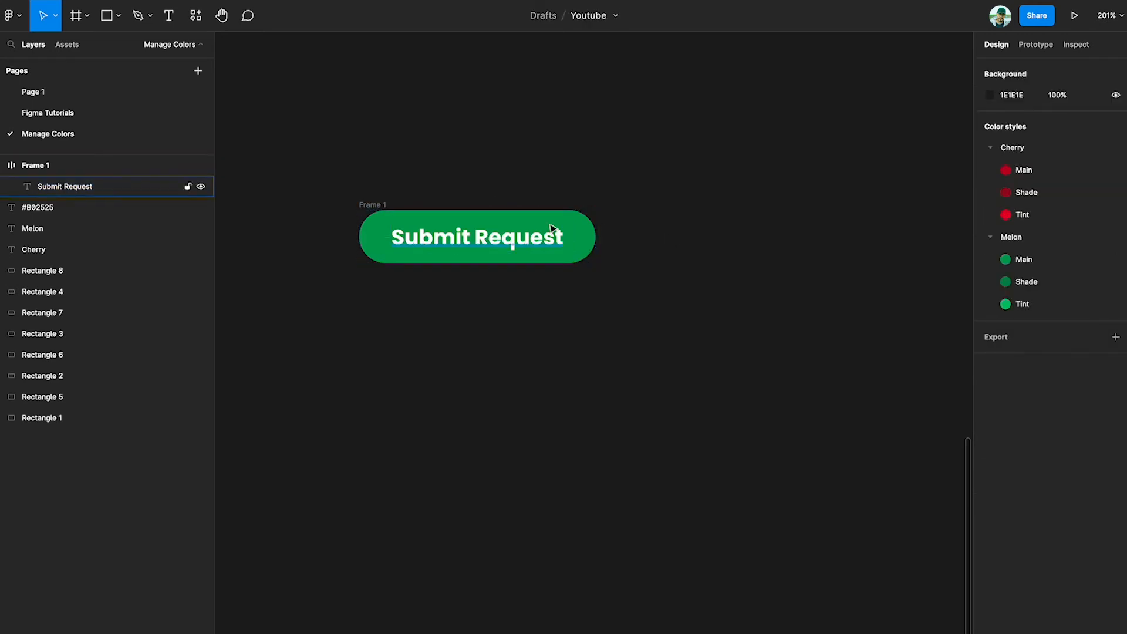
pyautogui.click(523, 242)
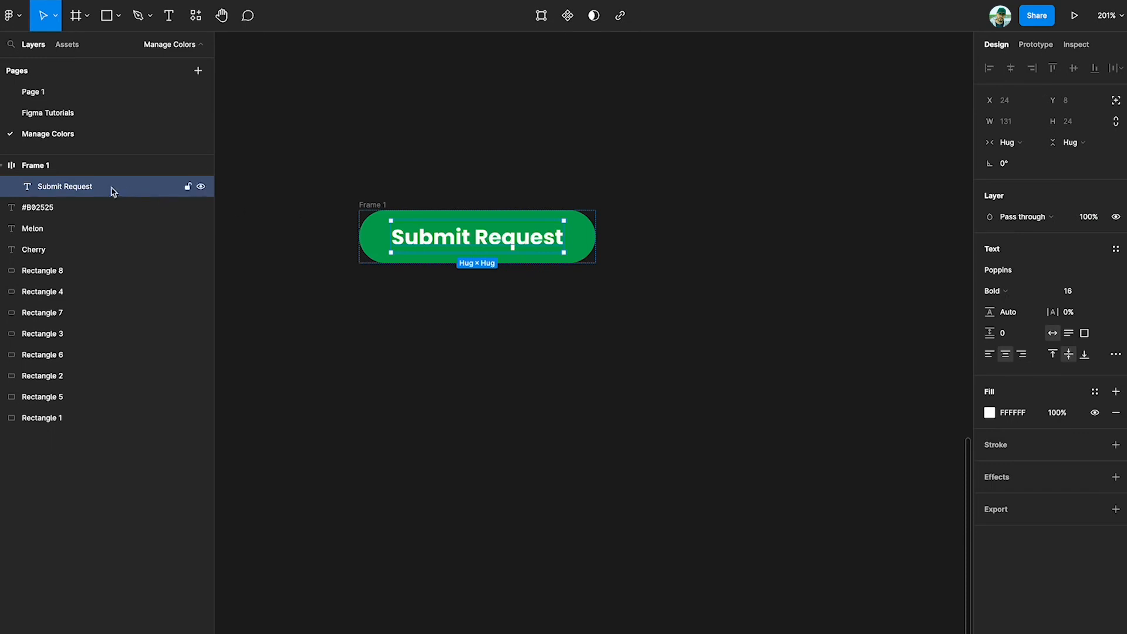
pyautogui.click(51, 169)
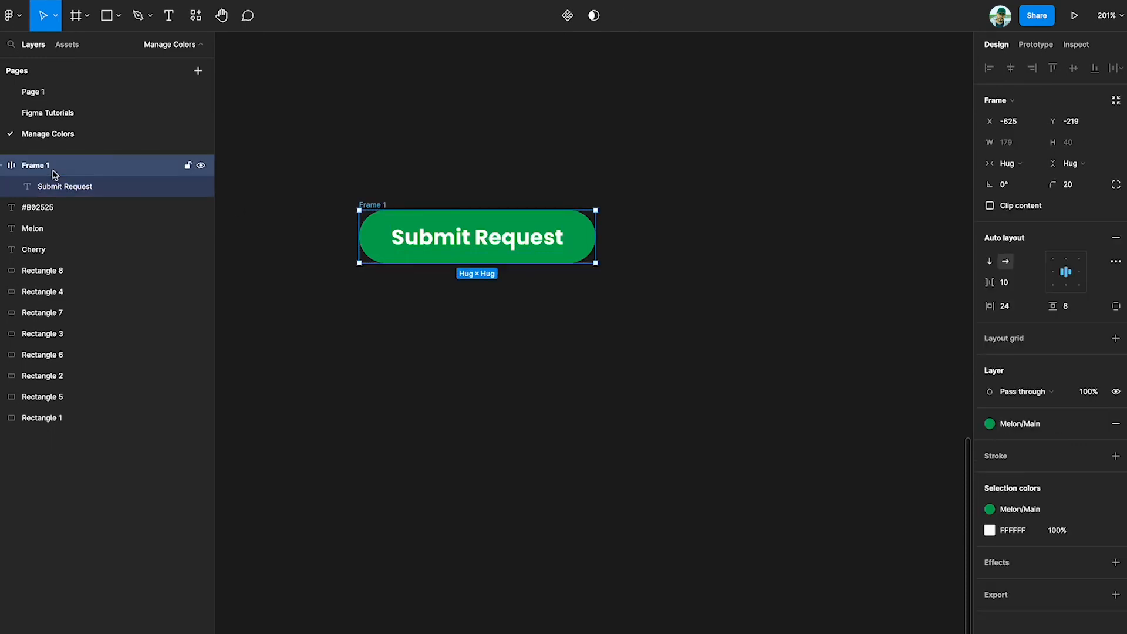
# Test the button's automatic resizing by removing the word "Request" from the label and entering it again
pyautogui.doubleClick(542, 247)
pyautogui.press('BackSpace')
pyautogui.press('BackSpace')
pyautogui.press('BackSpace')
pyautogui.press('BackSpace')
pyautogui.press('BackSpace')
pyautogui.press('BackSpace')
pyautogui.press('BackSpace')
pyautogui.press('BackSpace')
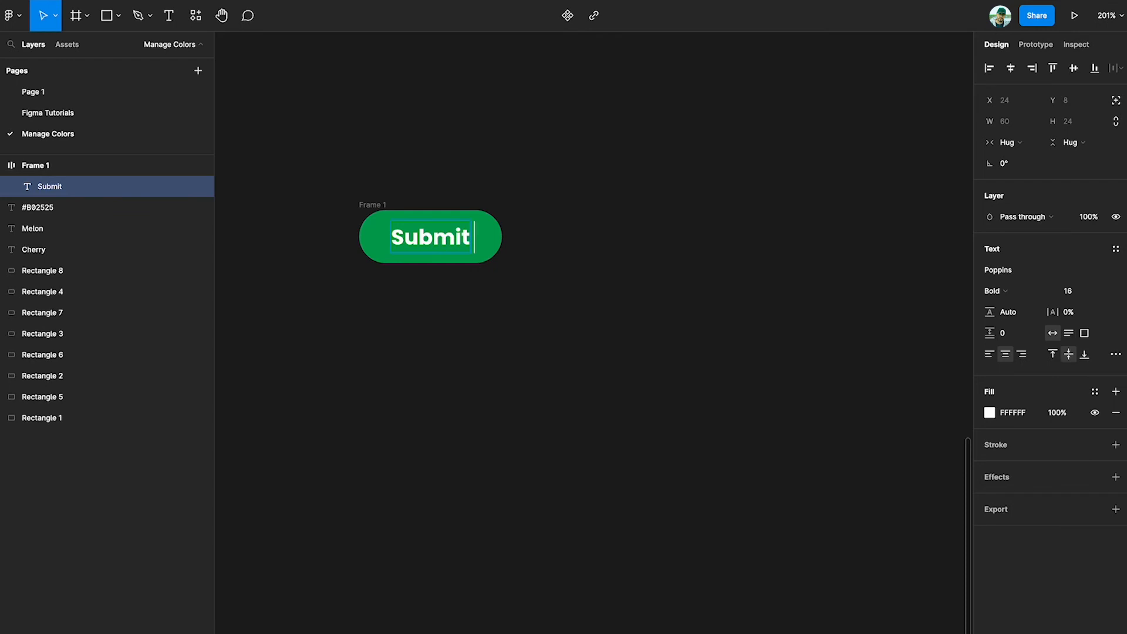
pyautogui.write('Request')
pyautogui.press('Escape')
pyautogui.click(411, 174)
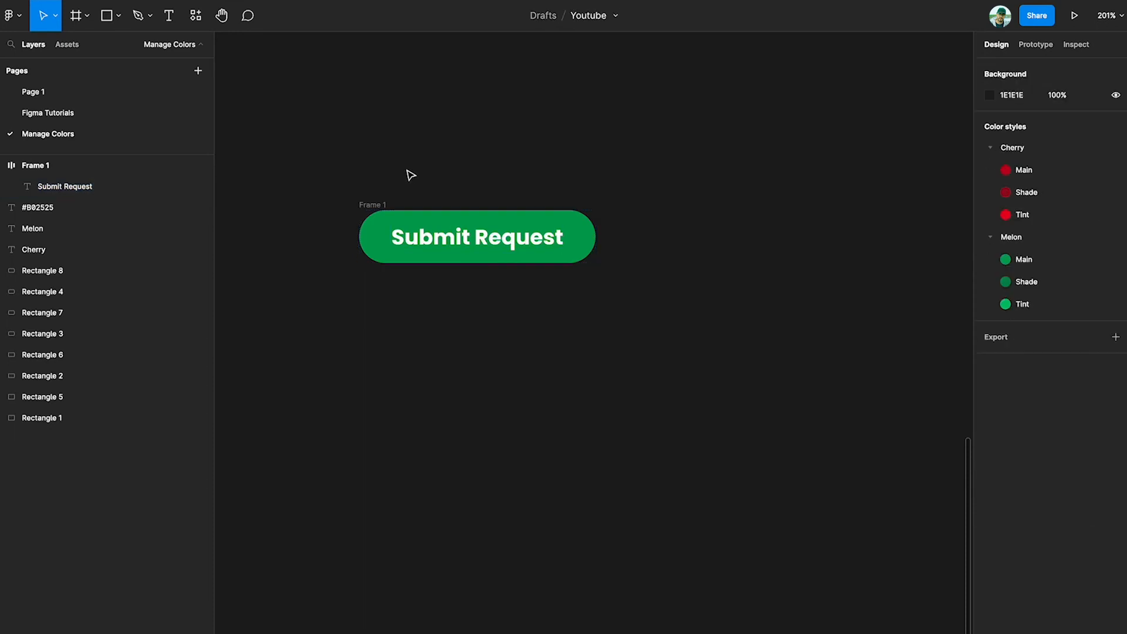
# Rename the button frame as Button/Filled/Action
pyautogui.click(370, 205)
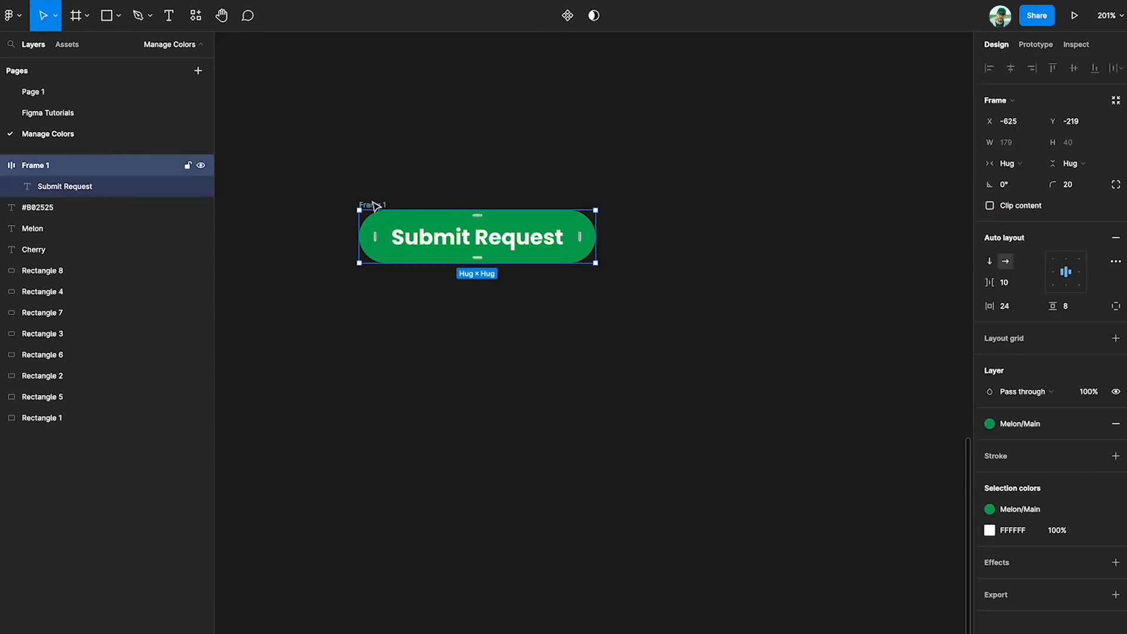
pyautogui.doubleClick(30, 170)
pyautogui.write('Button/Filled/Action')
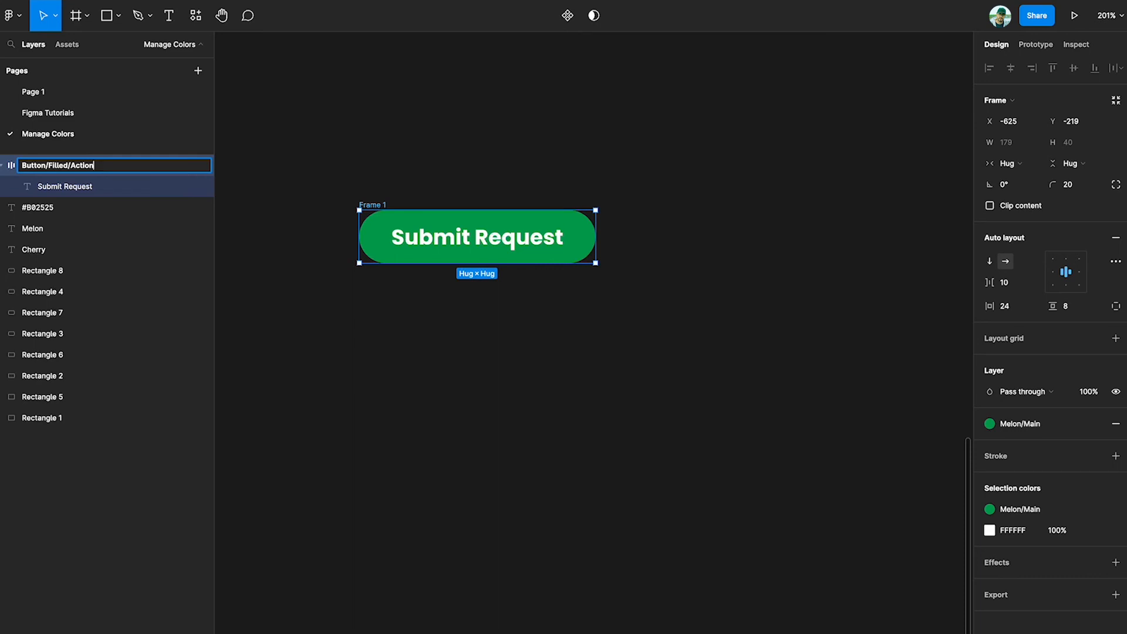
pyautogui.press('Return')
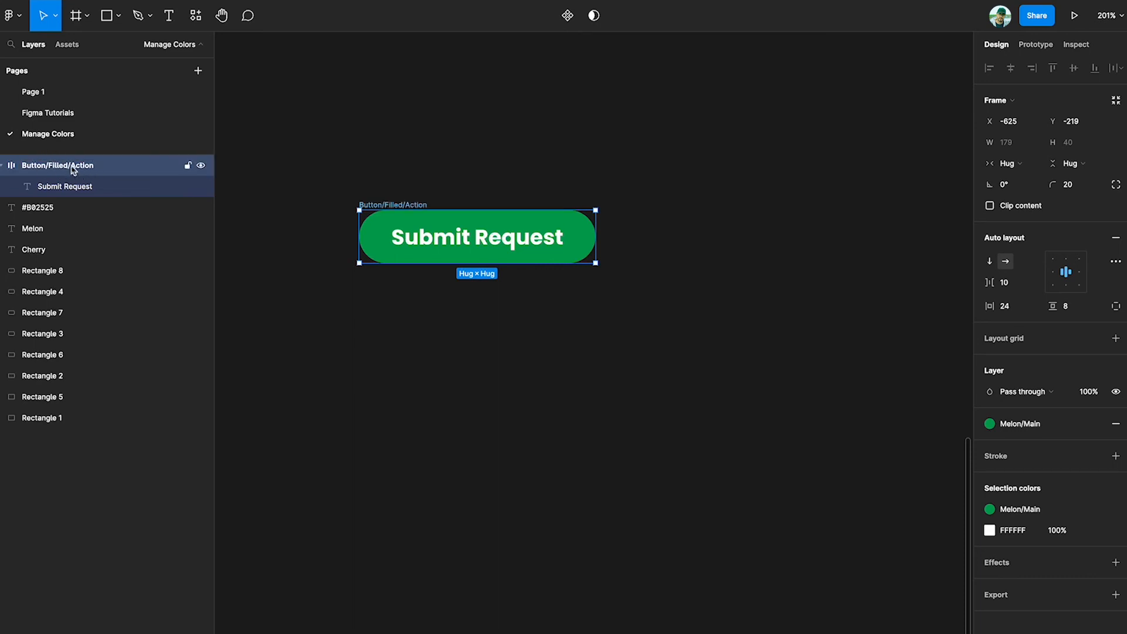
# Duplicate the Button/Filled/Action frame, with the copy beside the original
pyautogui.click(389, 192)
pyautogui.click(397, 206)
pyautogui.hotkey('ctrl', 'd')
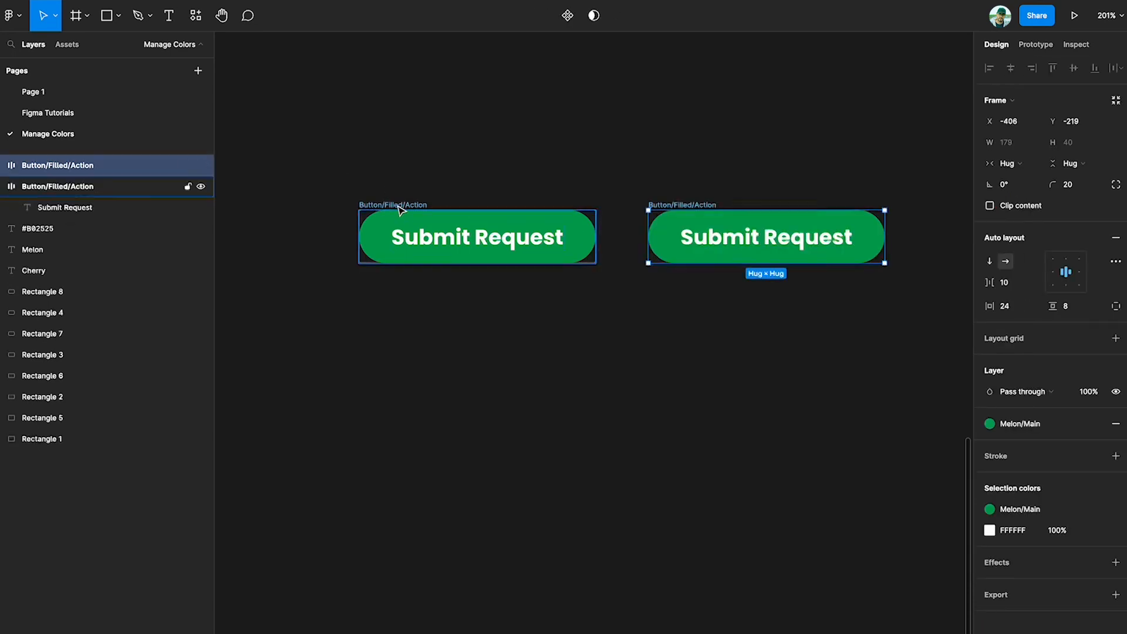
pyautogui.click(799, 397)
# Rename the duplicated button frame as Button/Filled/Pressed
pyautogui.hscroll(5, 722, 388)
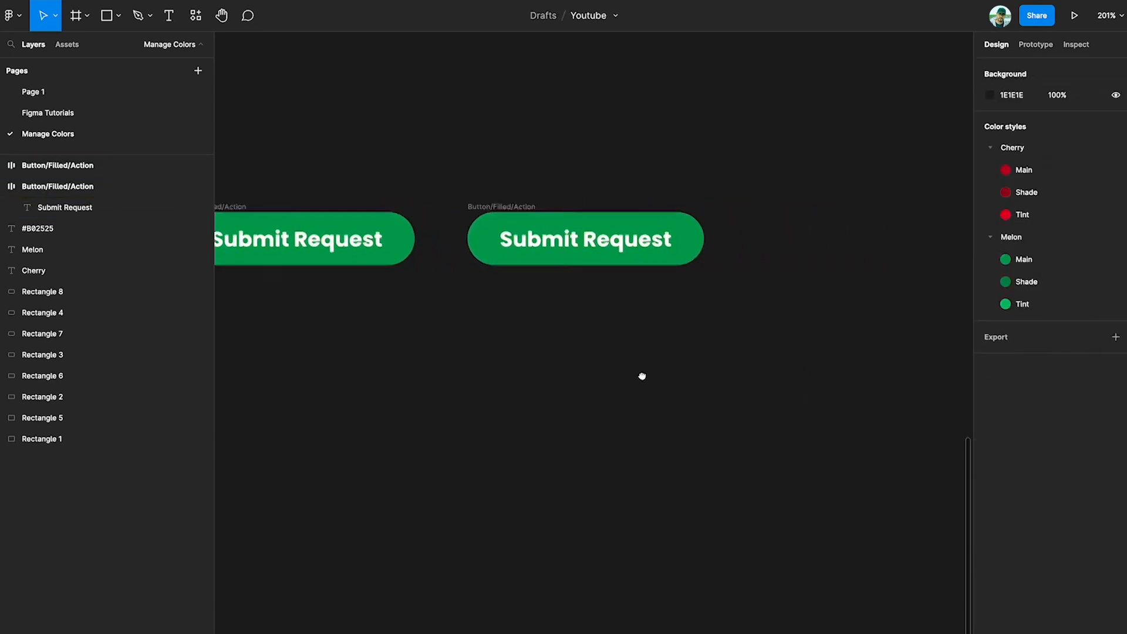
pyautogui.click(516, 228)
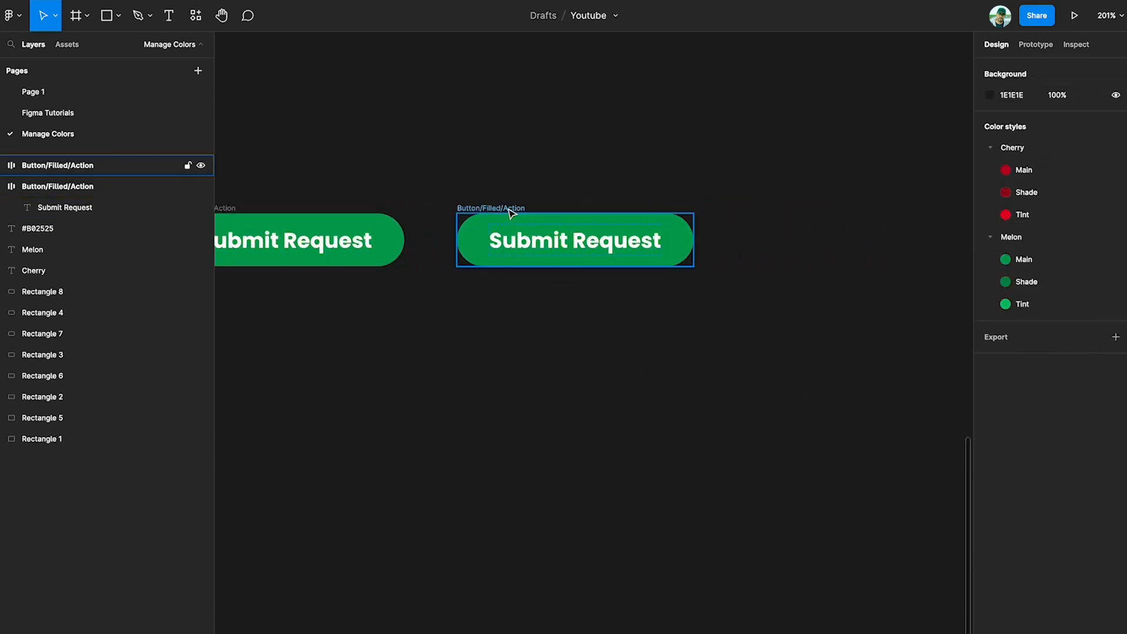
pyautogui.doubleClick(89, 169)
pyautogui.doubleClick(84, 172)
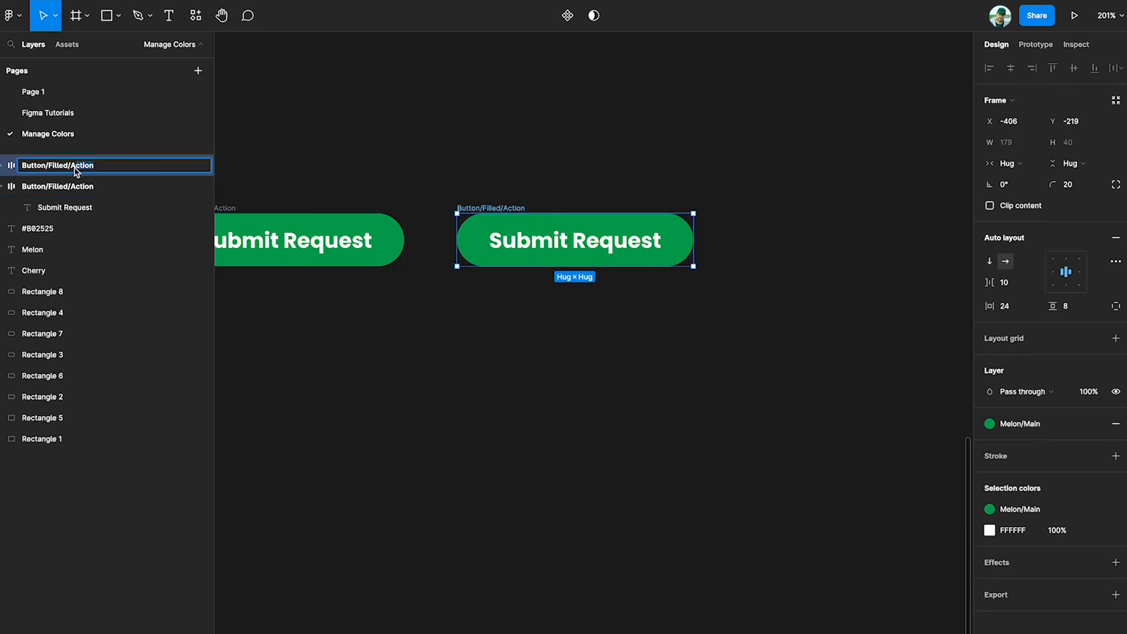
pyautogui.write('Pressed')
pyautogui.press('Return')
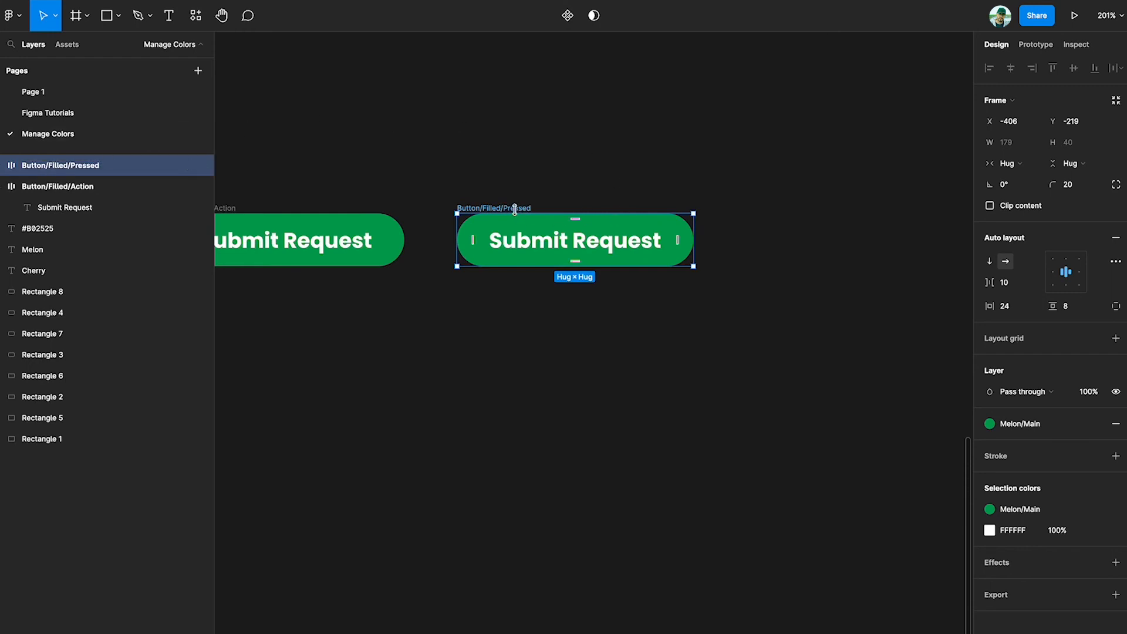
# Apply the Melon/Shade color style to the fill of the Button/Filled/Pressed frame
pyautogui.click(590, 169)
pyautogui.click(567, 221)
pyautogui.click(1020, 425)
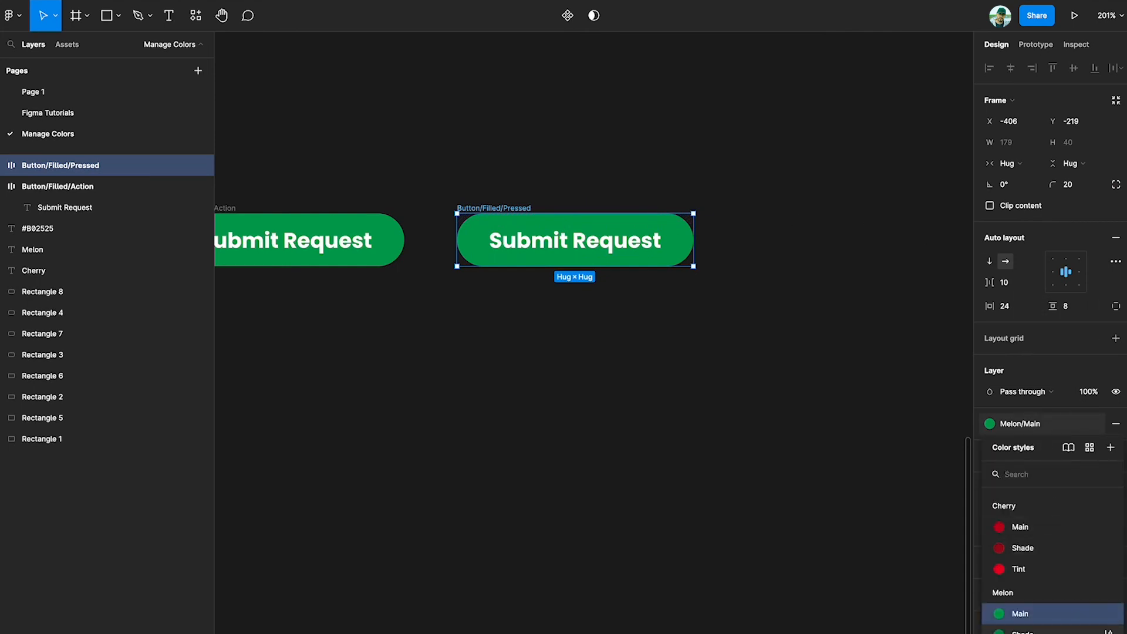
pyautogui.click(1023, 632)
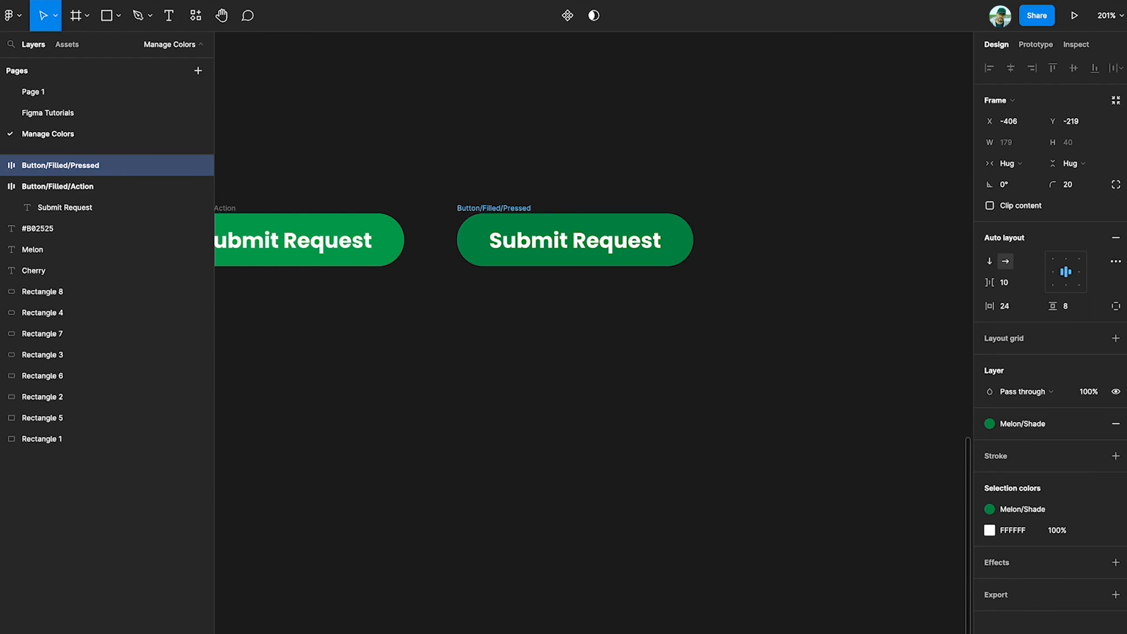
pyautogui.click(717, 422)
# Duplicate the Button/Filled/Pressed frame beside the original and rename the copy as Button/Filled/Hover
pyautogui.click(461, 207)
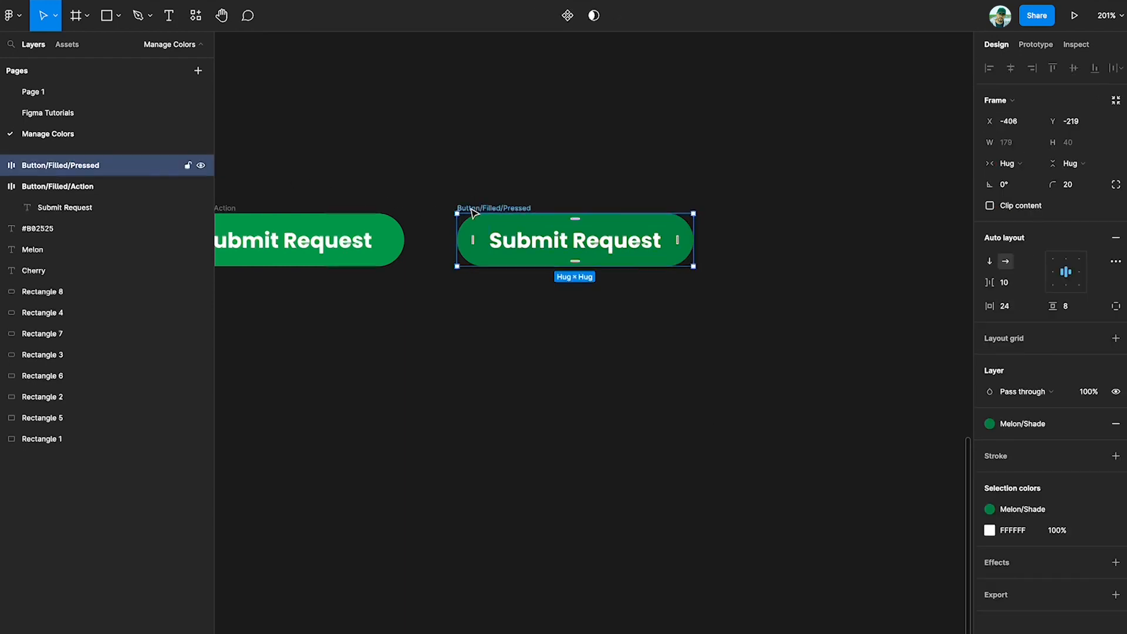
pyautogui.hotkey('ctrl', 'd')
pyautogui.doubleClick(101, 169)
pyautogui.click(102, 171)
pyautogui.press('BackSpace')
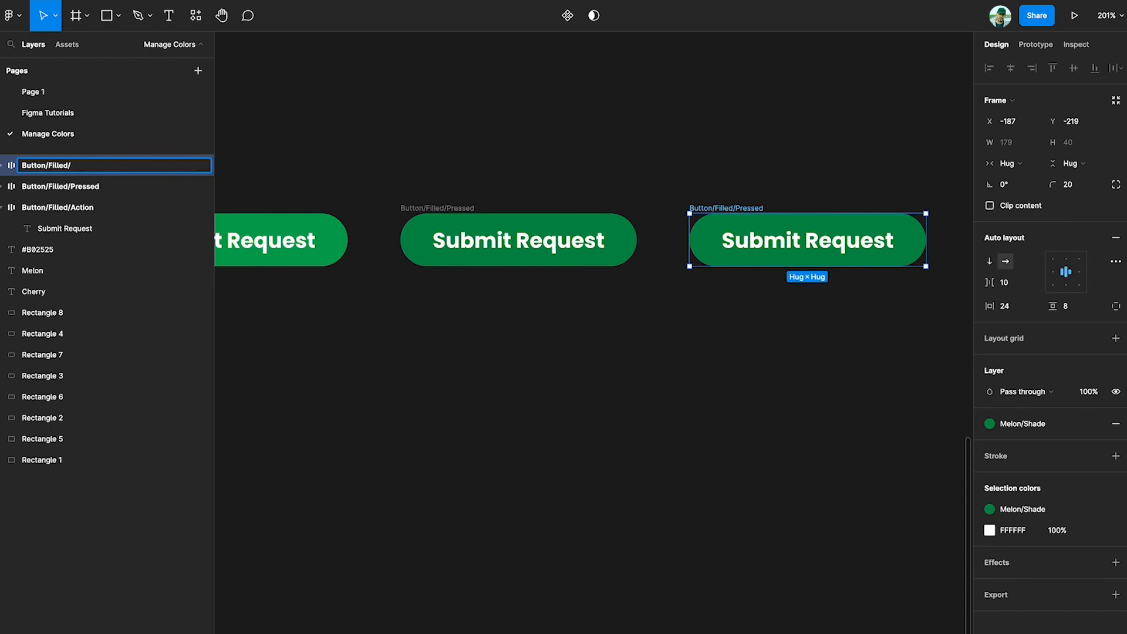
pyautogui.write('Hover')
pyautogui.press('Return')
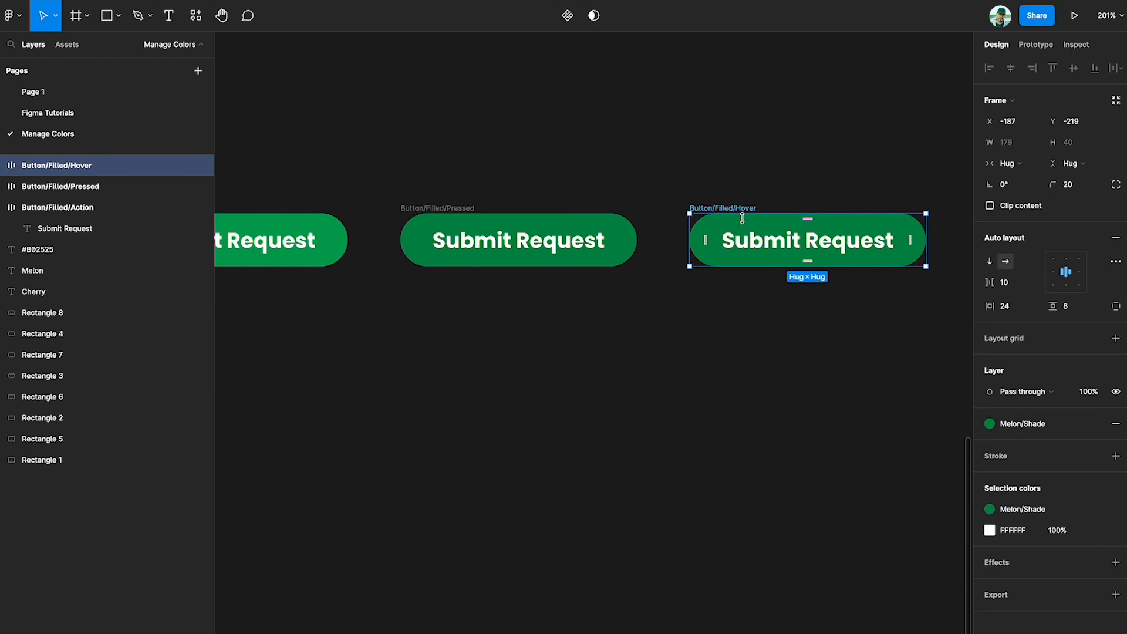
# Apply the Melon/Tint color style to the fill of the Button/Filled/Hover frame
pyautogui.click(1021, 423)
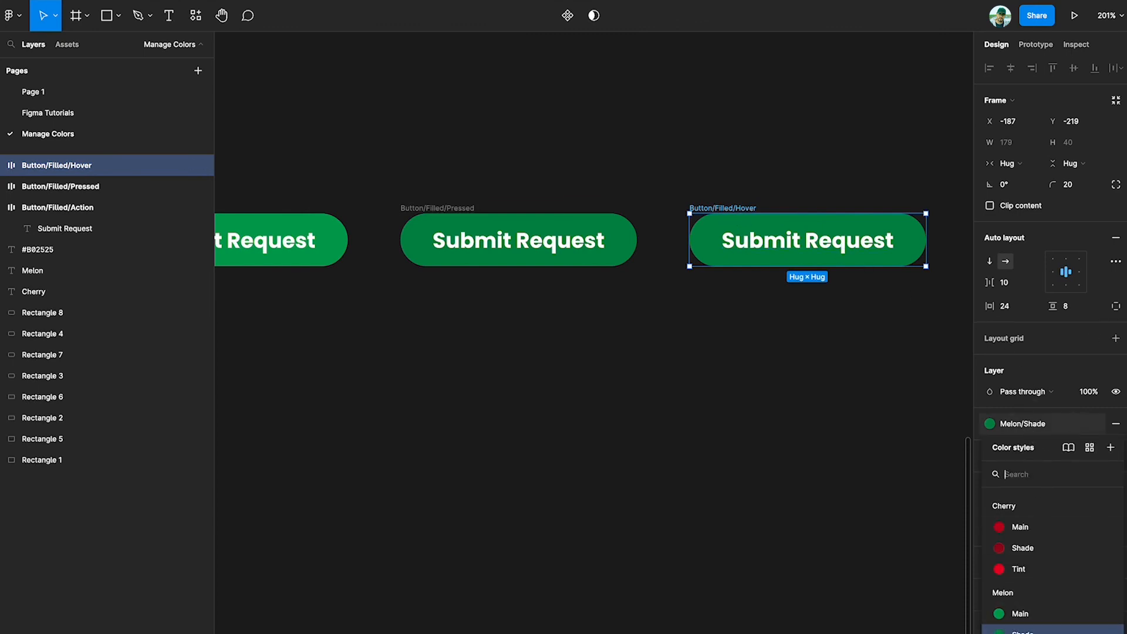
pyautogui.click(1044, 611)
pyautogui.click(717, 453)
pyautogui.scroll(-3, 563, 365)
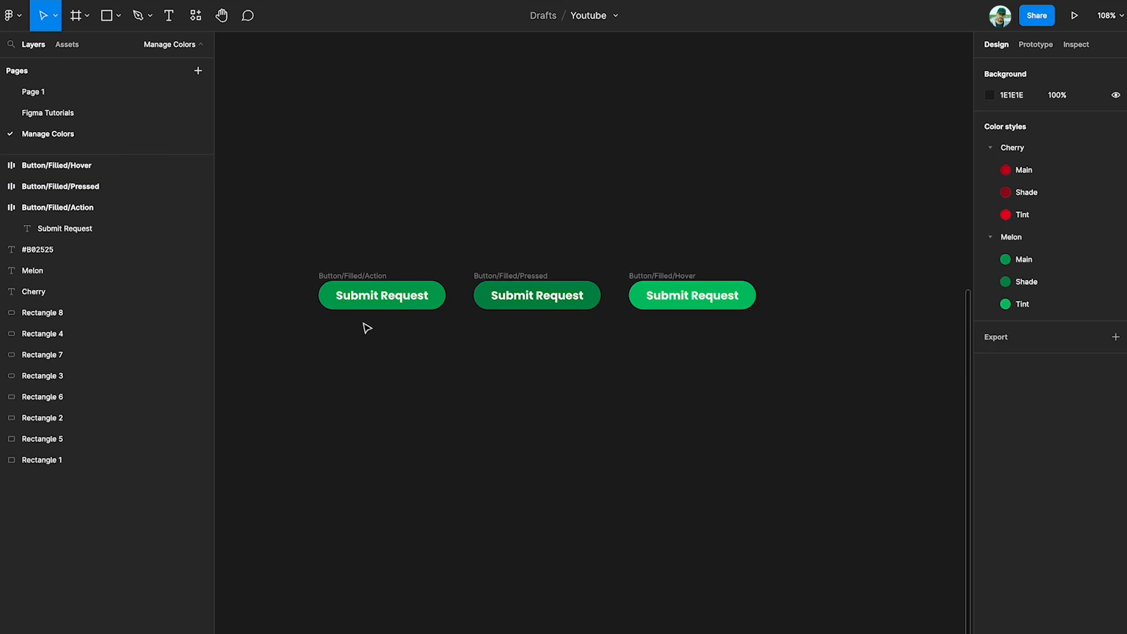
# Select the Action, Pressed and Hover button frames together to review their structured layer names, then clear the selection
pyautogui.click(365, 274)
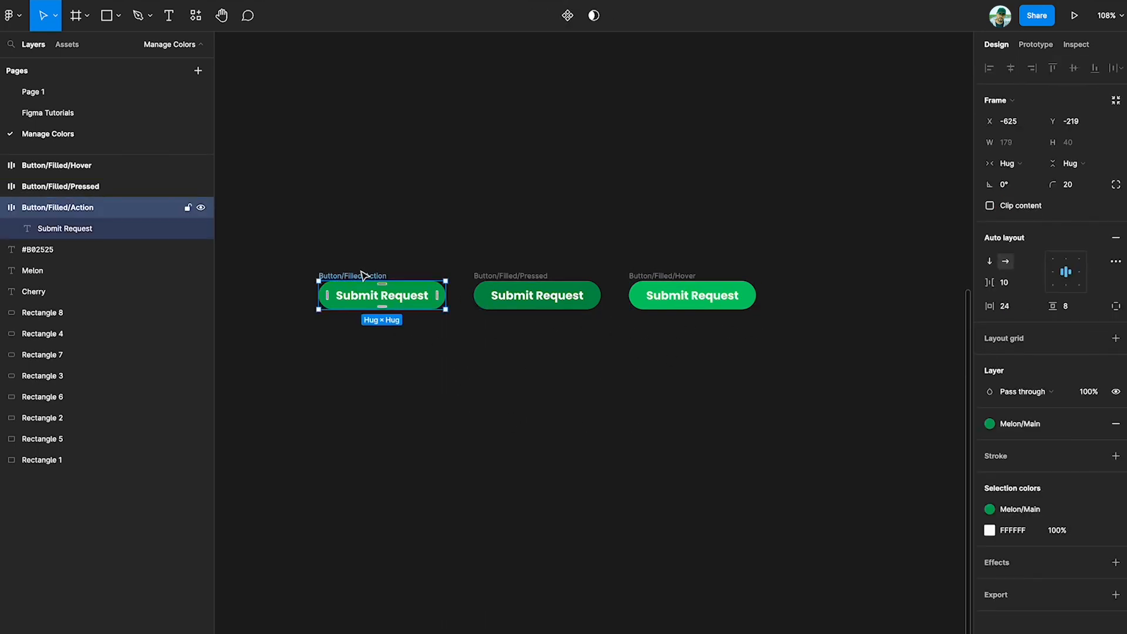
pyautogui.keyDown('shift'); pyautogui.click(493, 273); pyautogui.keyUp('shift')
pyautogui.keyDown('shift'); pyautogui.click(658, 277); pyautogui.keyUp('shift')
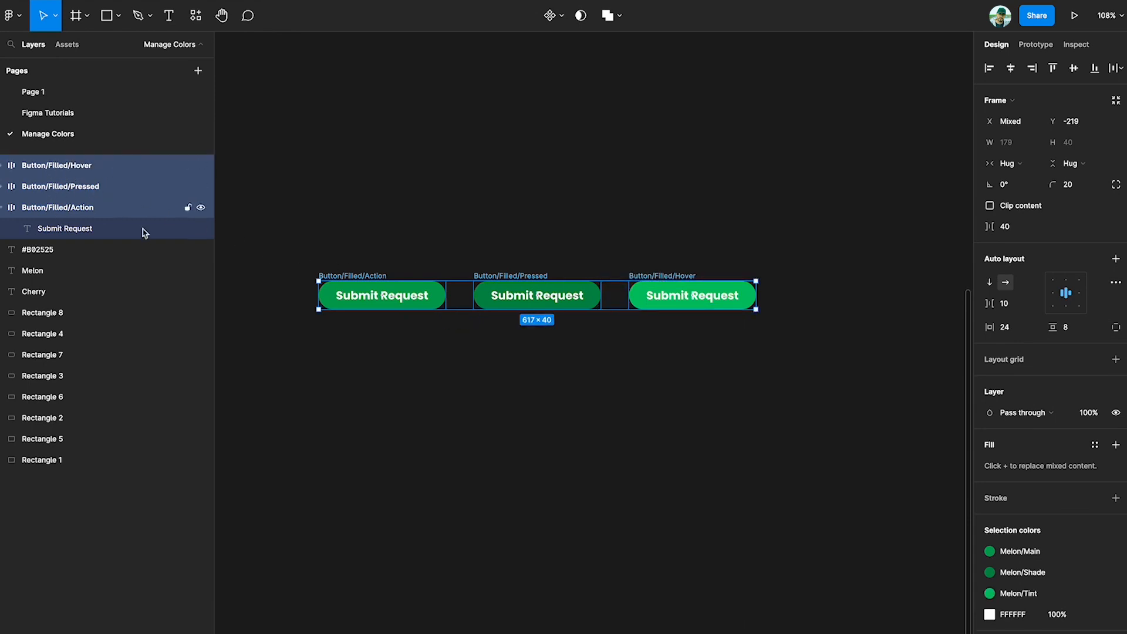
pyautogui.click(473, 387)
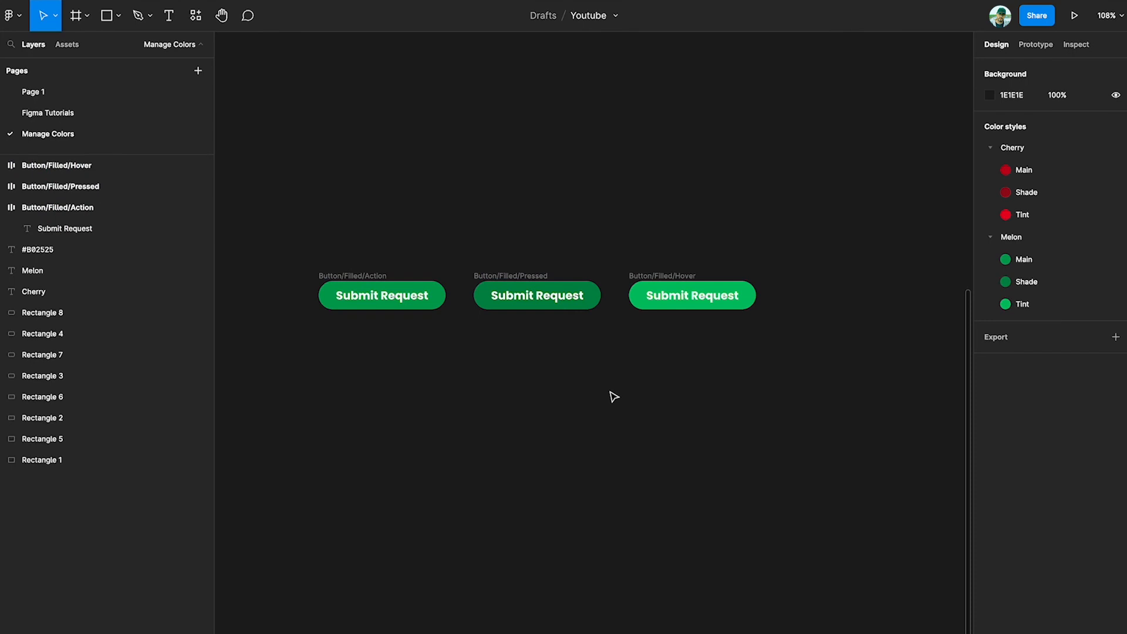
pyautogui.scroll(-4, 614, 397)
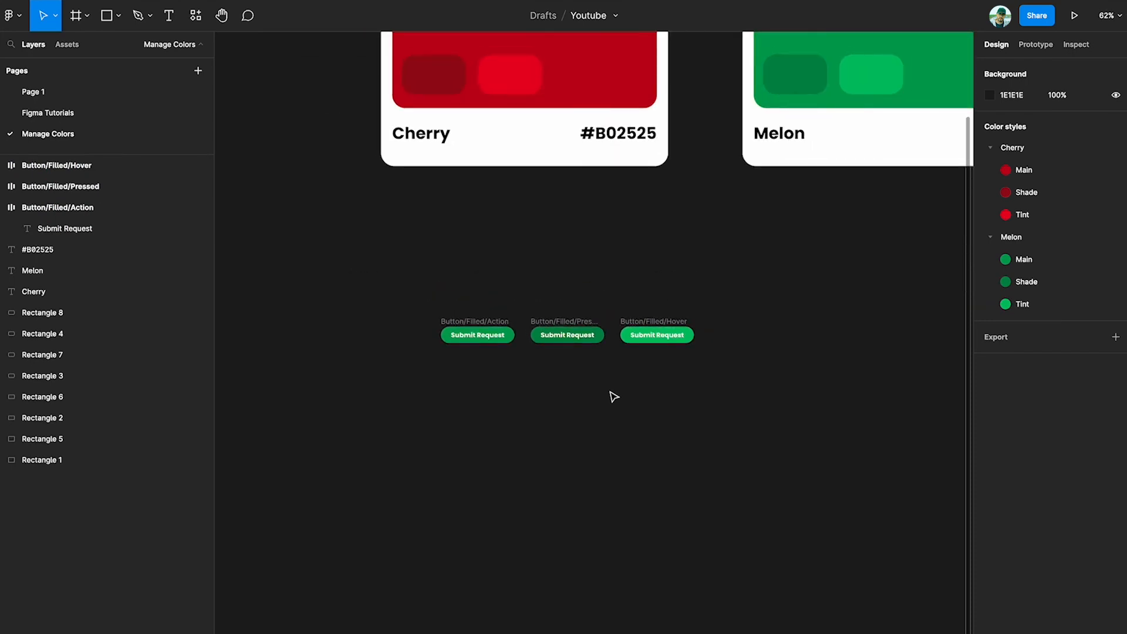
pyautogui.click(770, 1)
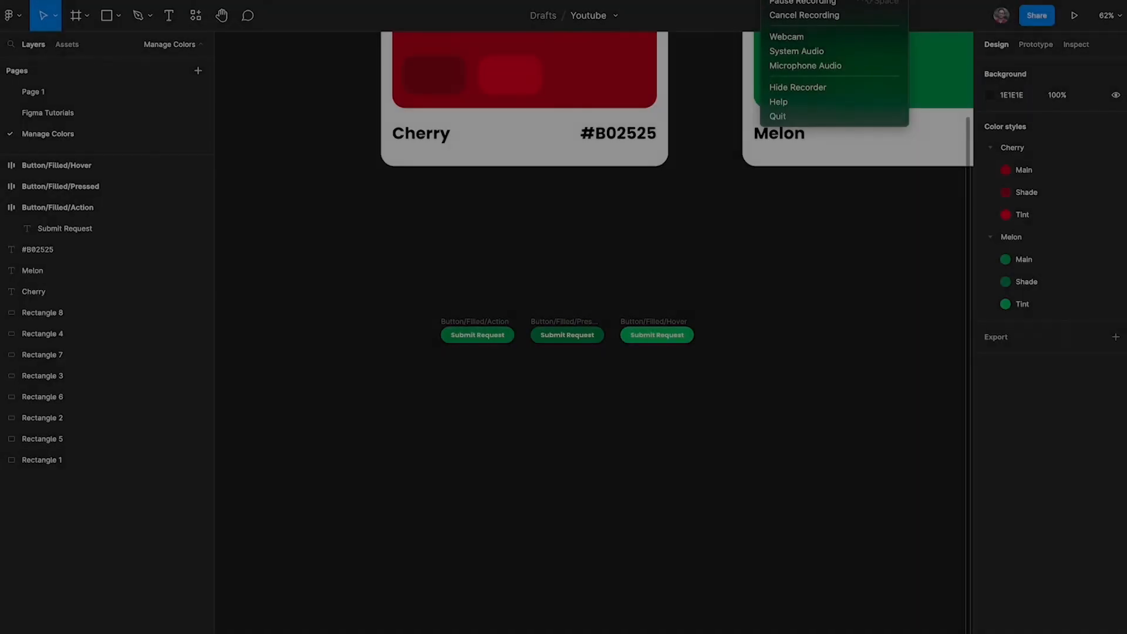